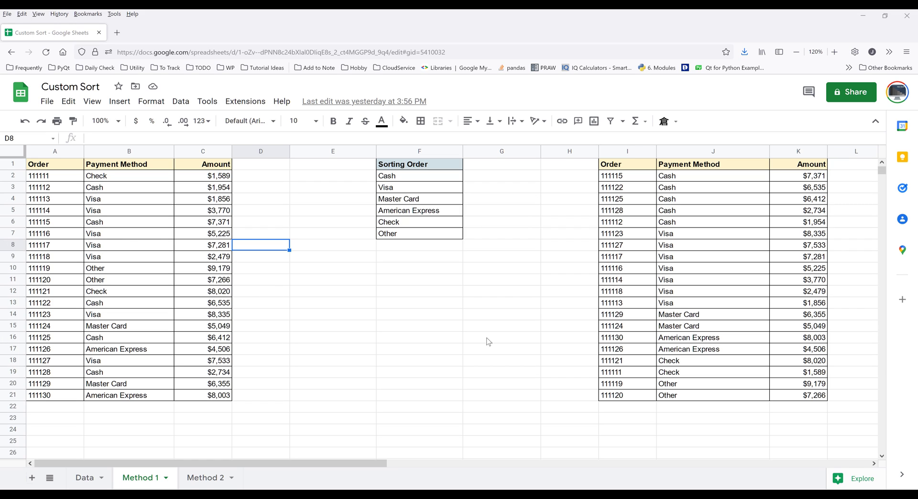
# Step: Review the original order table A1:C21 and the custom Cash-to-Other sorting order list
pyautogui.click(357, 323)
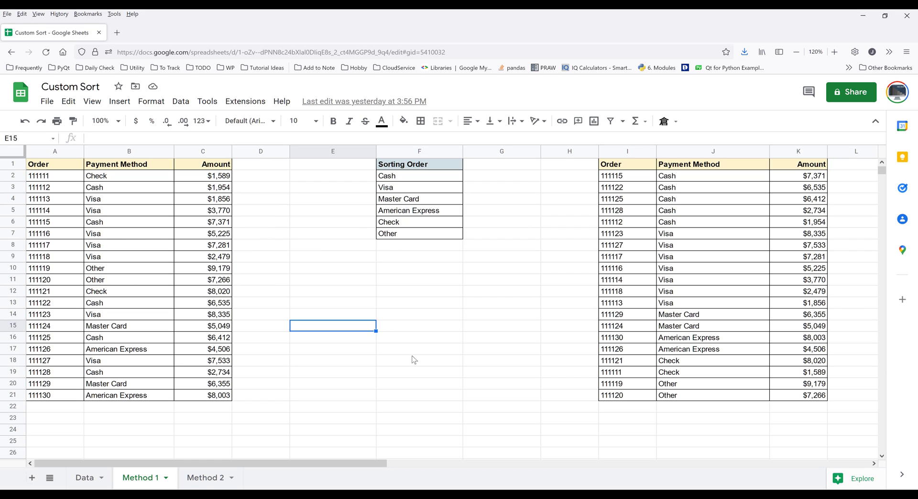
pyautogui.click(412, 354)
pyautogui.moveTo(203, 396); pyautogui.dragTo(54, 168)
pyautogui.click(54, 168)
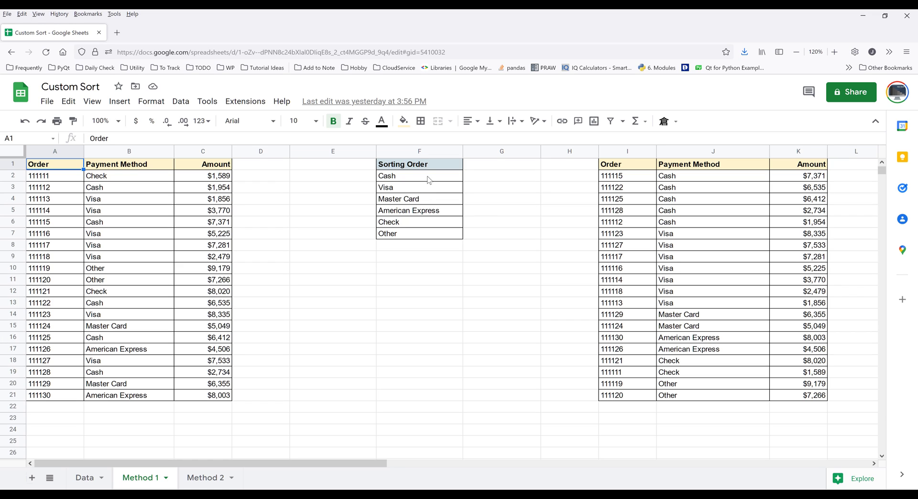
pyautogui.moveTo(428, 178); pyautogui.dragTo(432, 235)
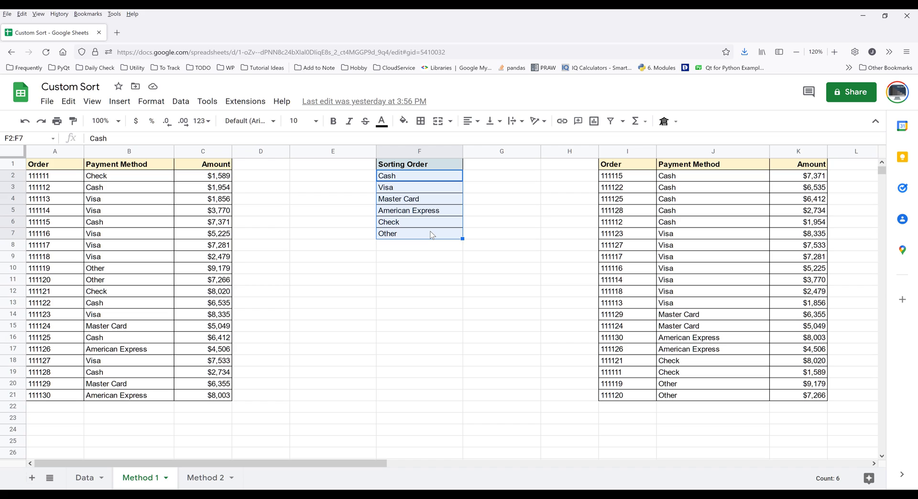
# Step: Review the sorted result table, grouped by payment method with amounts ordered within each group
pyautogui.click(646, 165)
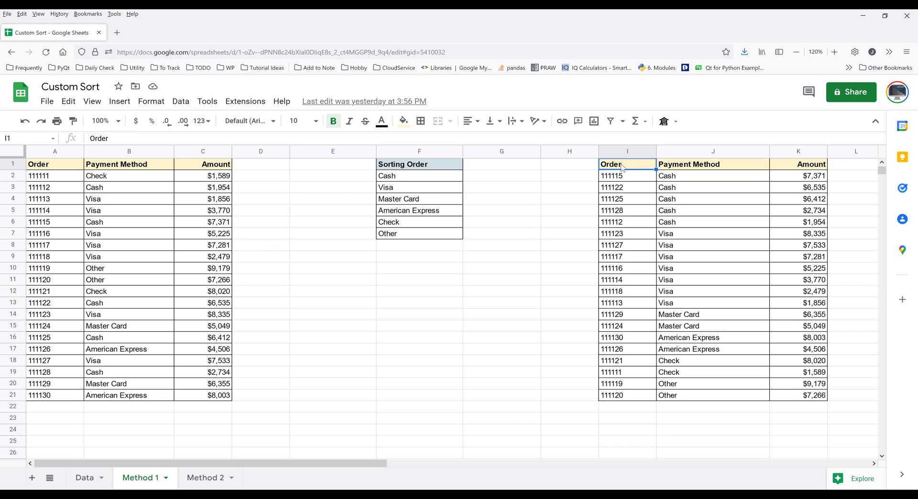
pyautogui.moveTo(623, 167); pyautogui.dragTo(808, 397)
pyautogui.click(804, 385)
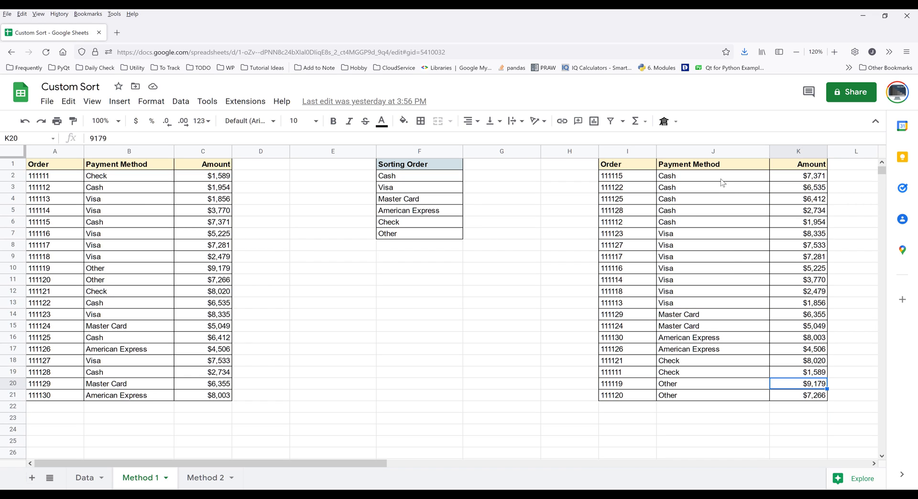
pyautogui.moveTo(720, 177); pyautogui.dragTo(734, 293)
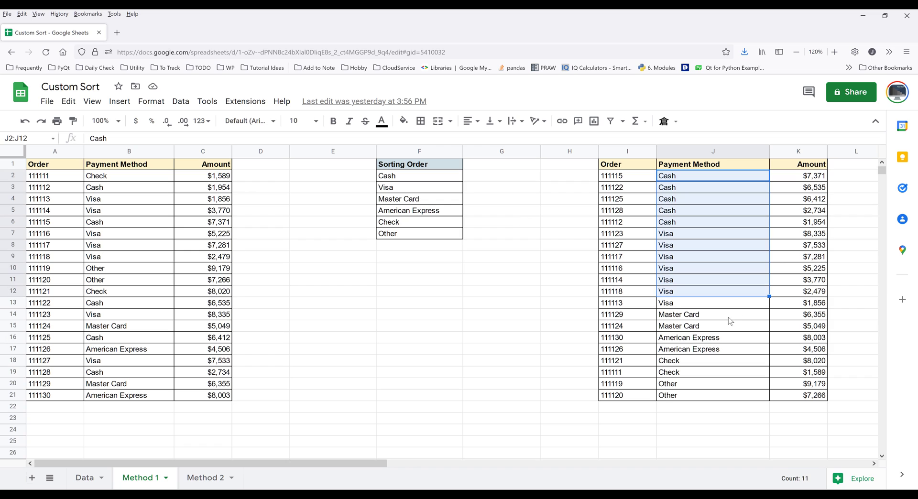
pyautogui.click(719, 347)
pyautogui.click(701, 372)
pyautogui.click(697, 385)
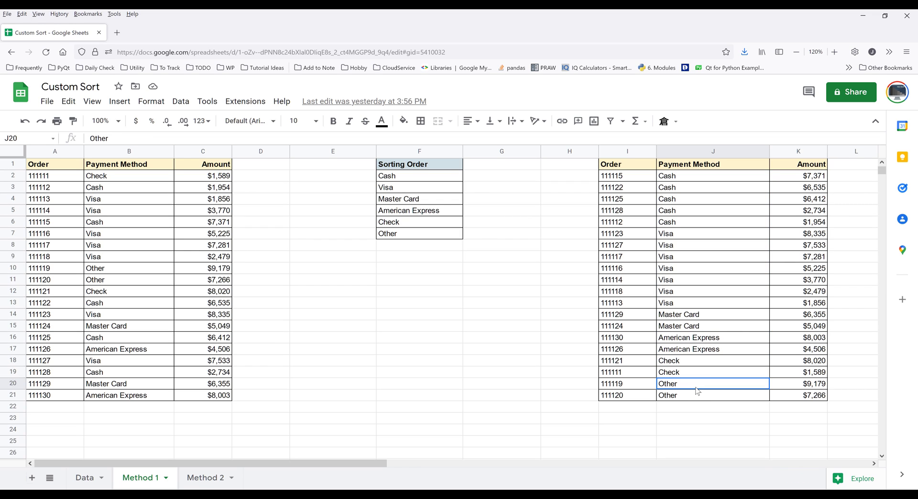
pyautogui.click(789, 178)
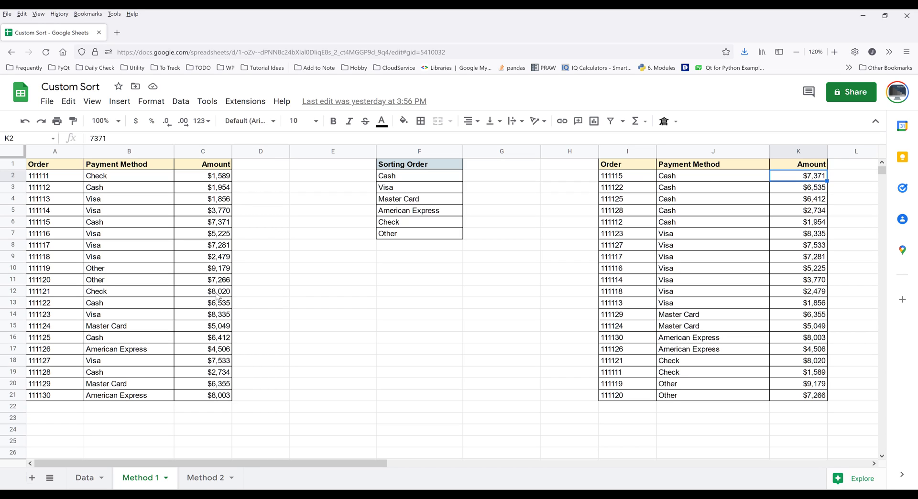
# Step: Add the helper header 'sequence order' in D1 beside the original table
pyautogui.click(261, 176)
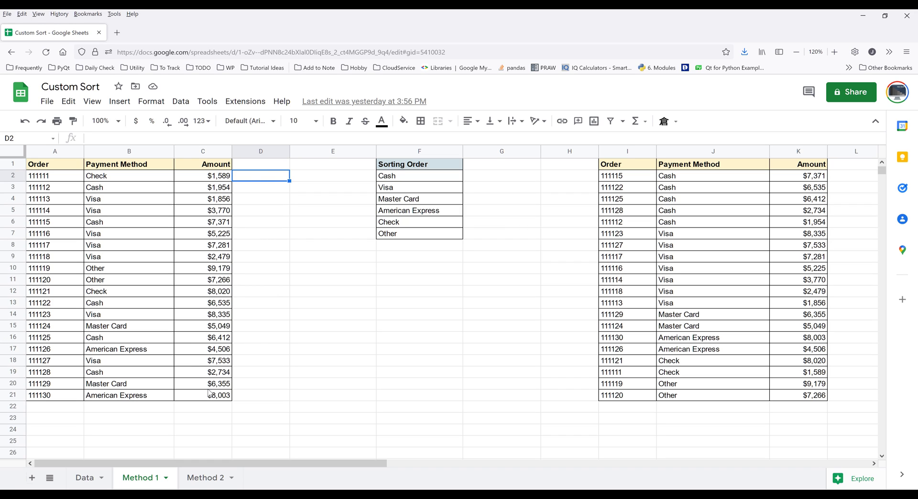
pyautogui.click(262, 162)
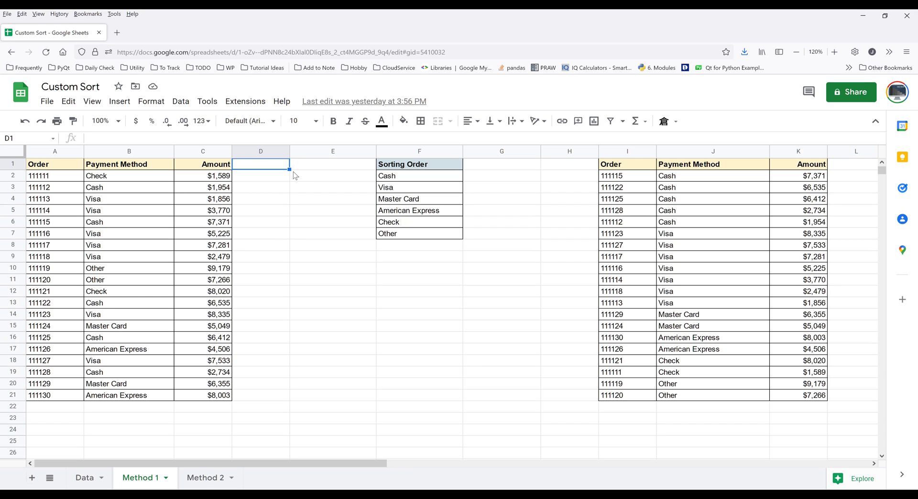
pyautogui.write('sequenc')
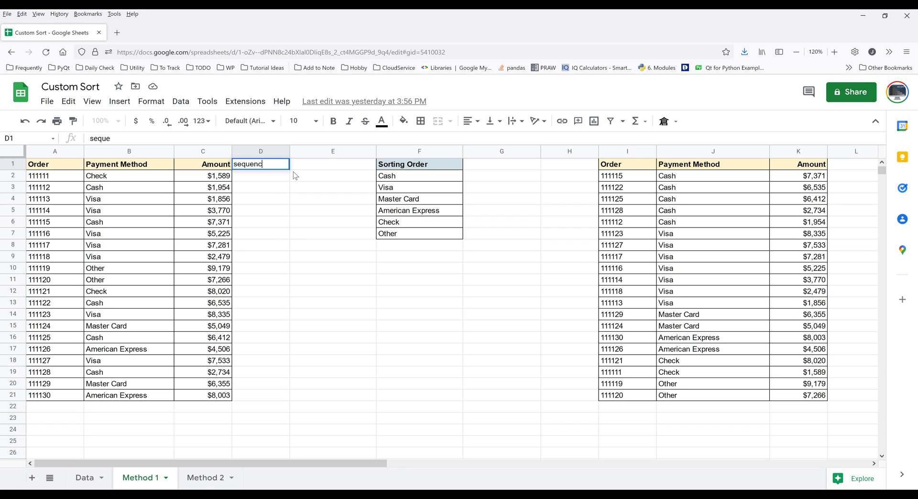
pyautogui.write('e order')
pyautogui.press('Return')
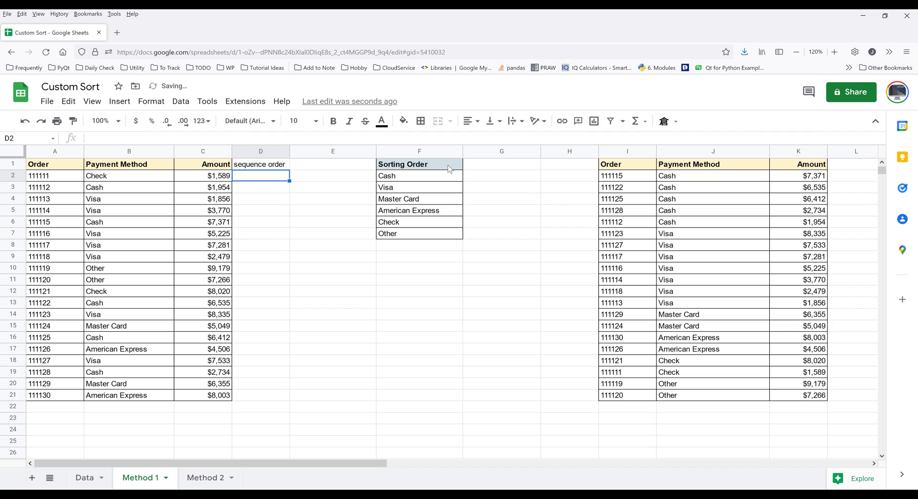
# Step: Label G1 'seq order' and number the Sorting Order list 1 through 6 in G2:G7
pyautogui.moveTo(450, 167); pyautogui.dragTo(436, 236)
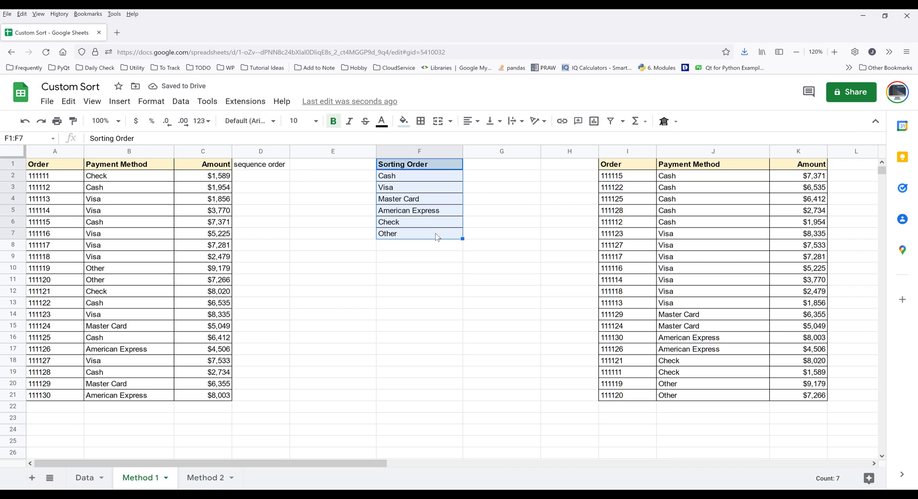
pyautogui.click(502, 167)
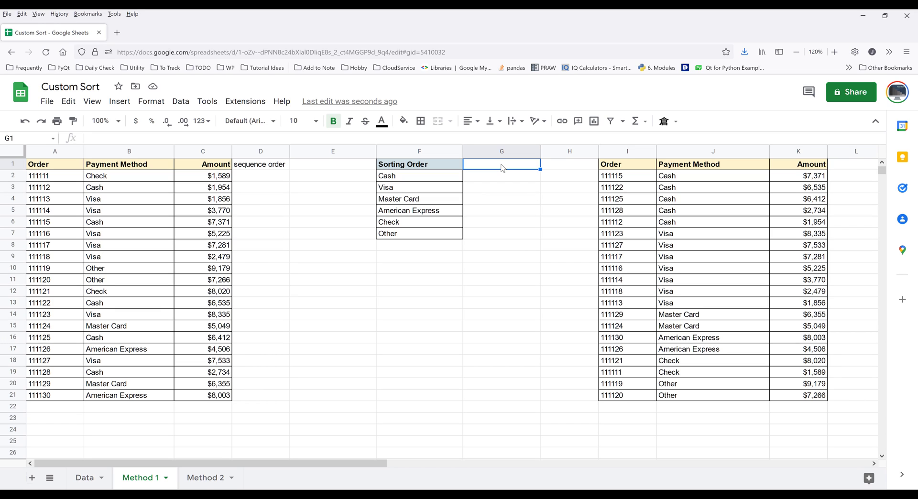
pyautogui.write('seq or')
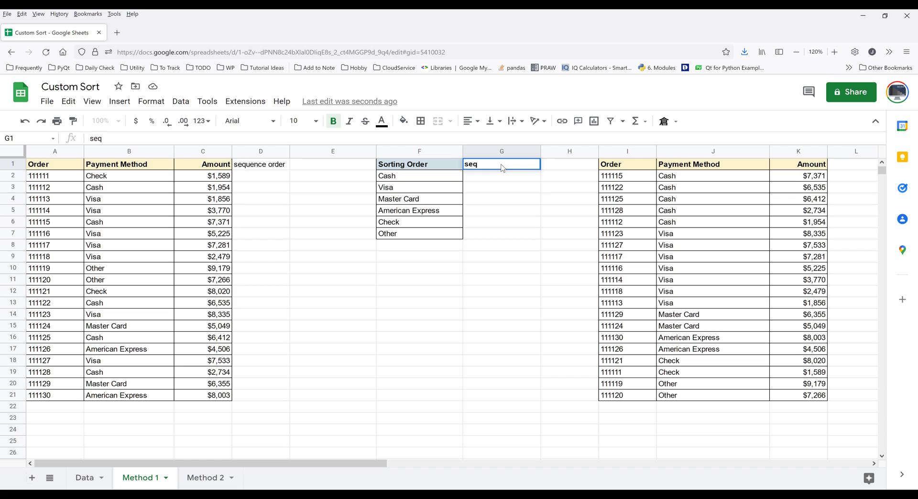
pyautogui.press('BackSpace')
pyautogui.press('BackSpace')
pyautogui.write('order')
pyautogui.press('Return')
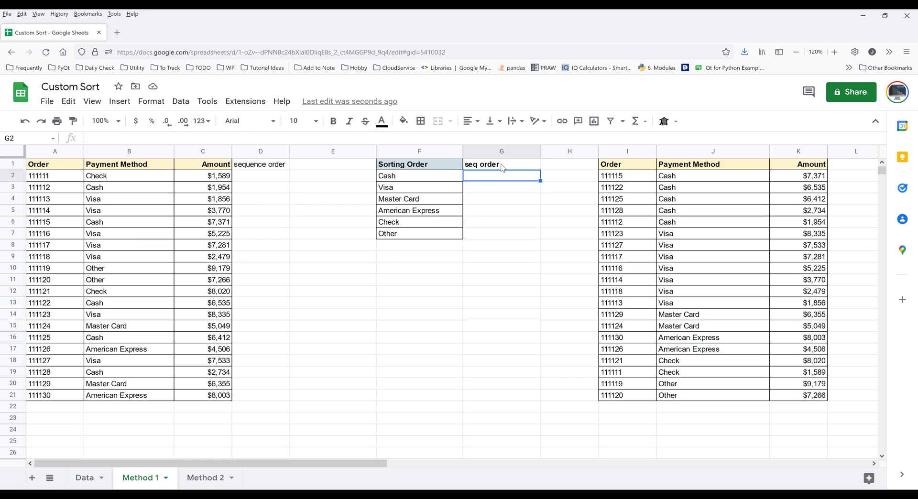
pyautogui.write('1')
pyautogui.press('Return')
pyautogui.write('2 3 4 5 6')
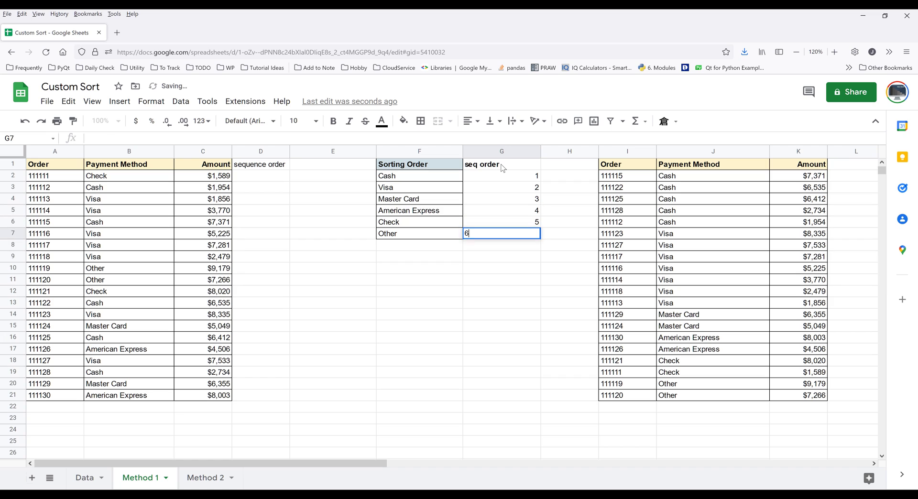
pyautogui.press('Return')
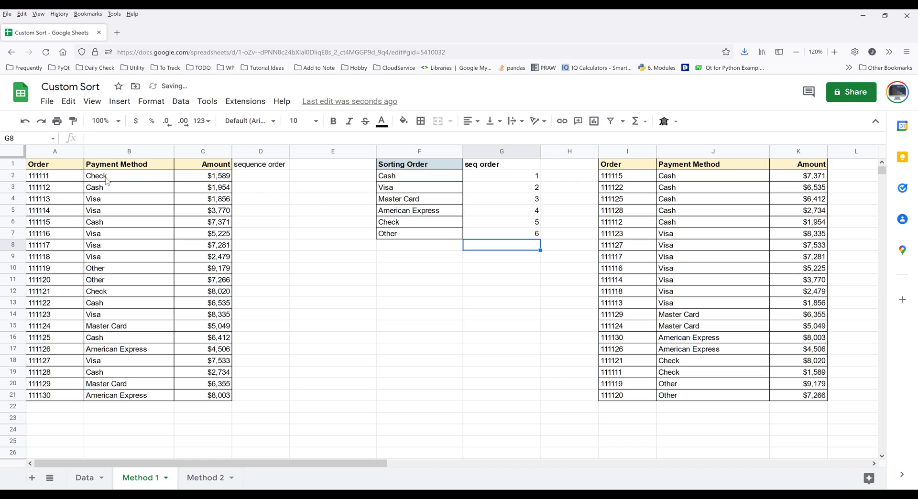
# Step: Enter =VLOOKUP(B2,$F$1:$G$7,2,false) in D2 and fill it down through D21
pyautogui.click(258, 177)
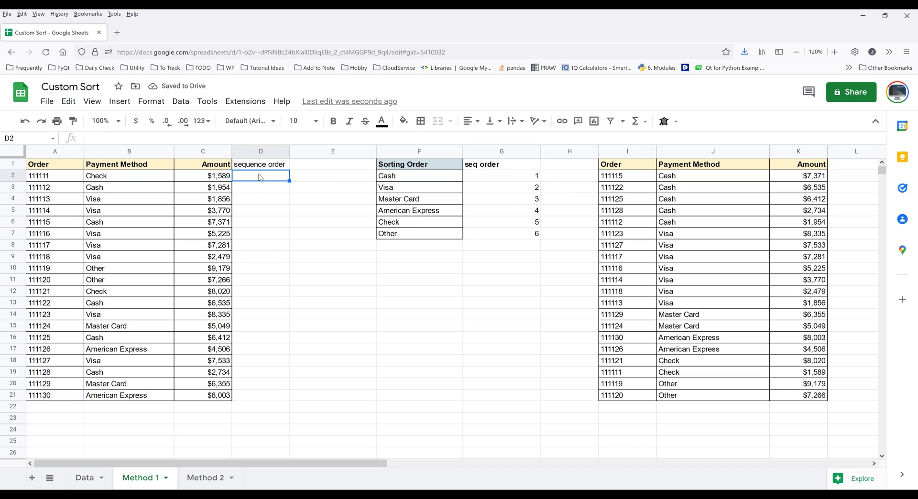
pyautogui.write('=')
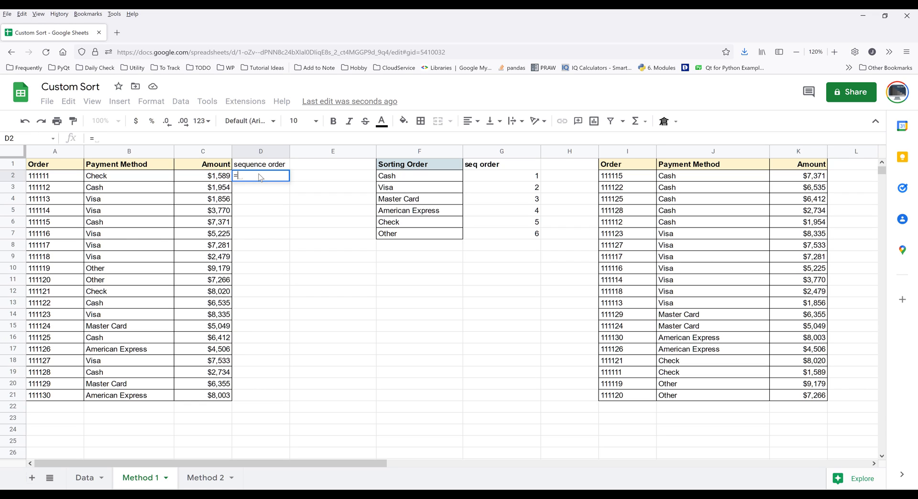
pyautogui.write('VLOOKUP(')
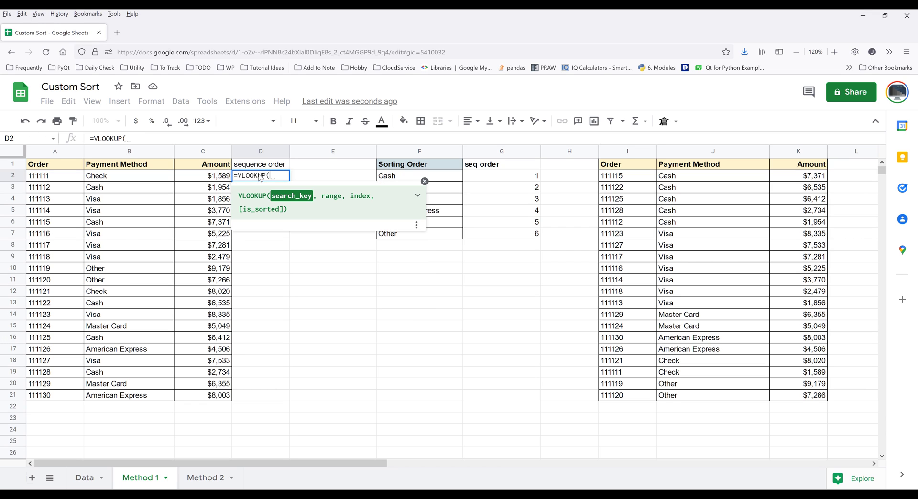
pyautogui.click(116, 179)
pyautogui.write(',')
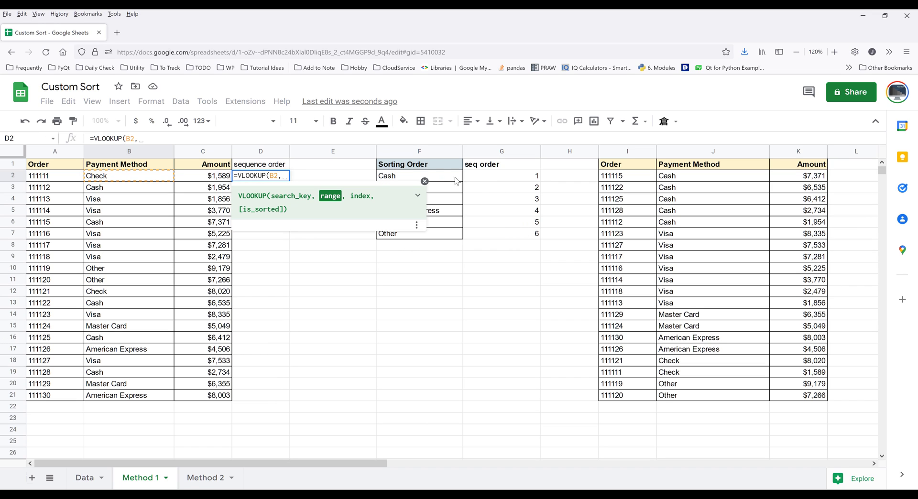
pyautogui.moveTo(431, 167); pyautogui.dragTo(518, 242)
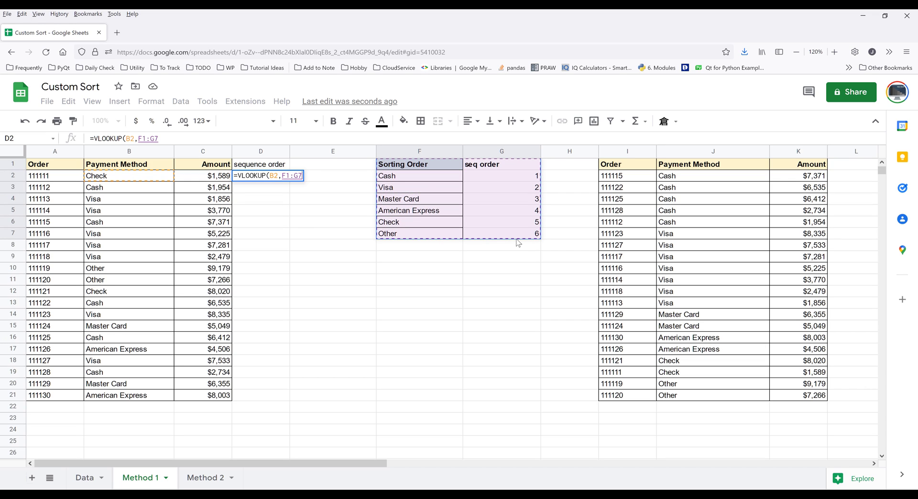
pyautogui.press('F4')
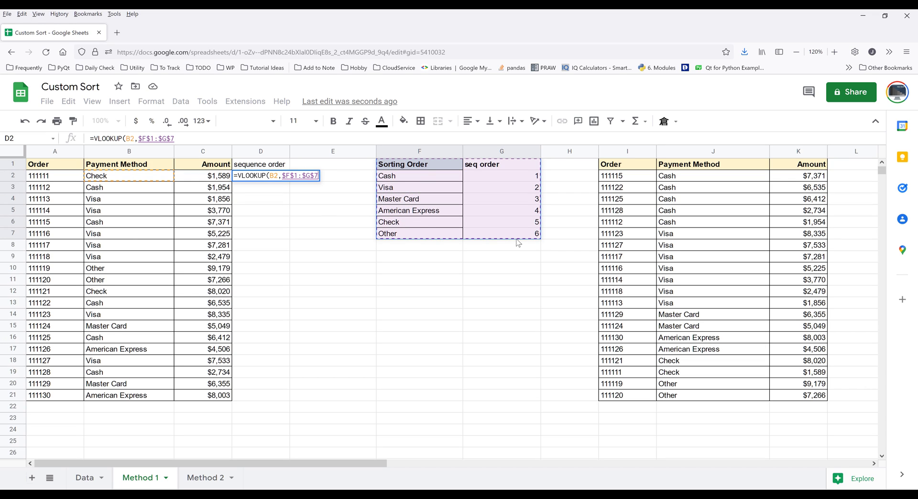
pyautogui.write(',')
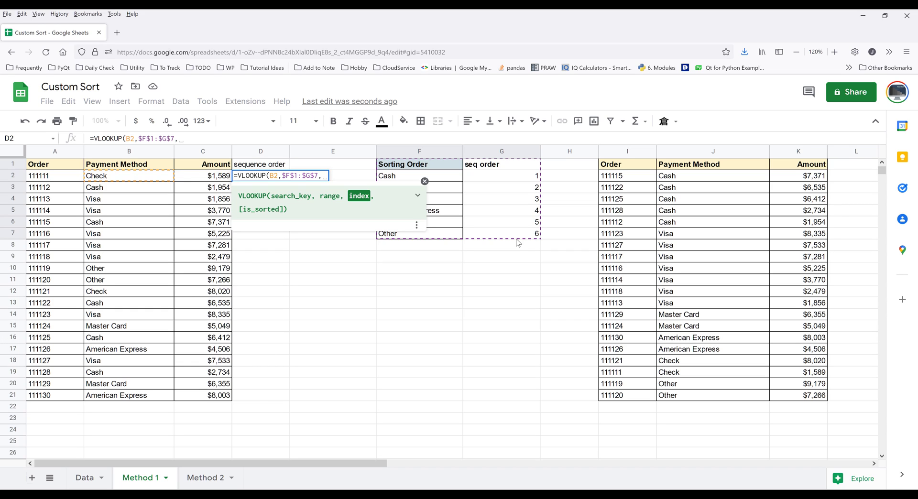
pyautogui.write('2,')
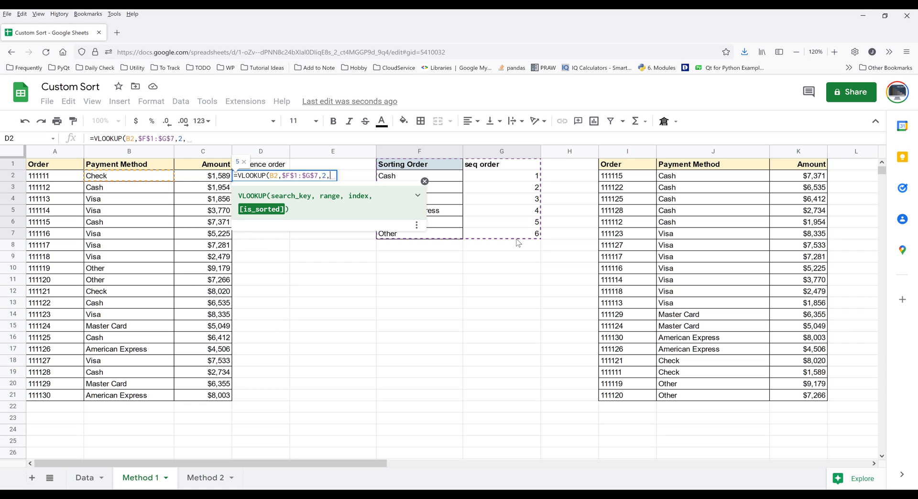
pyautogui.write('false)')
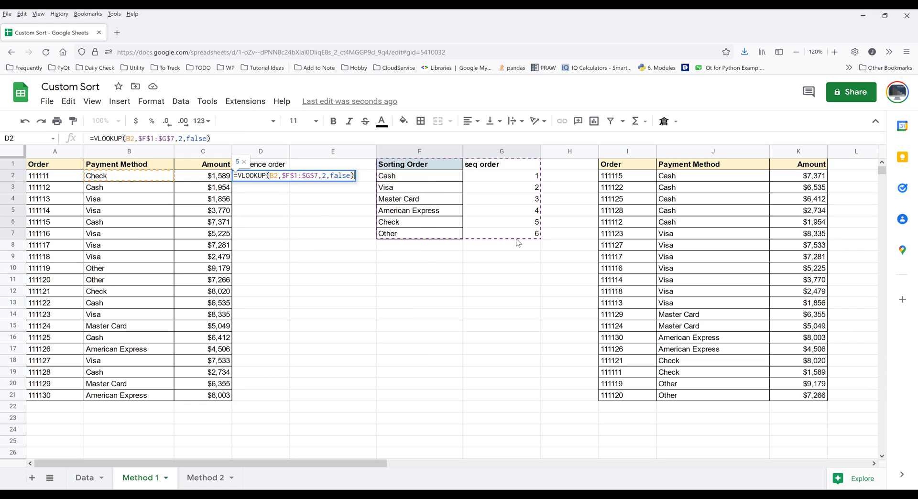
pyautogui.press('Return')
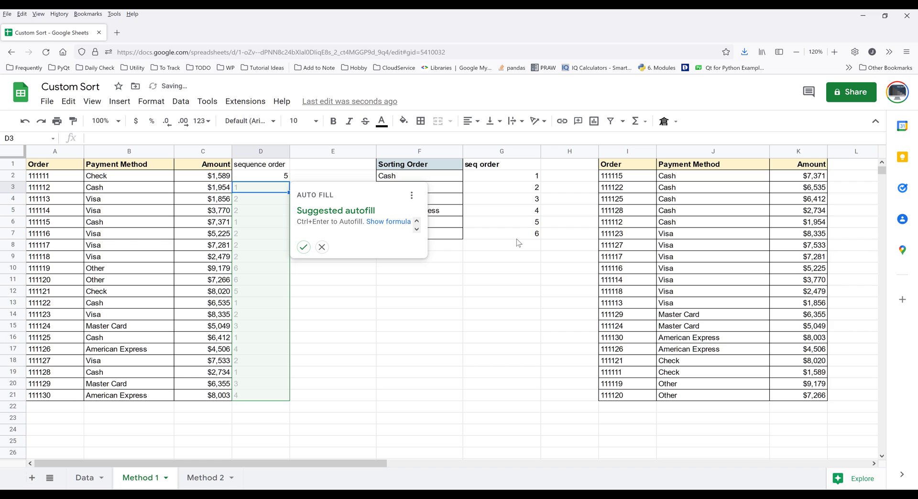
pyautogui.hotkey('ctrl', 'Return')
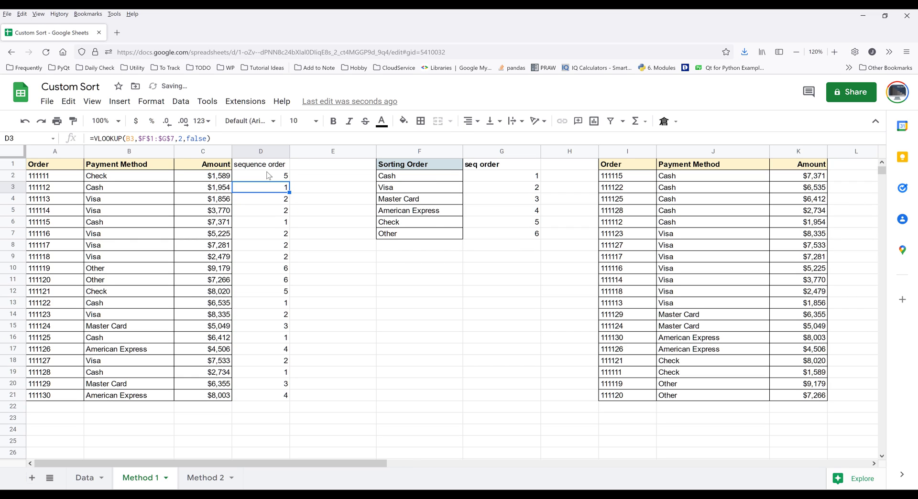
pyautogui.click(266, 175)
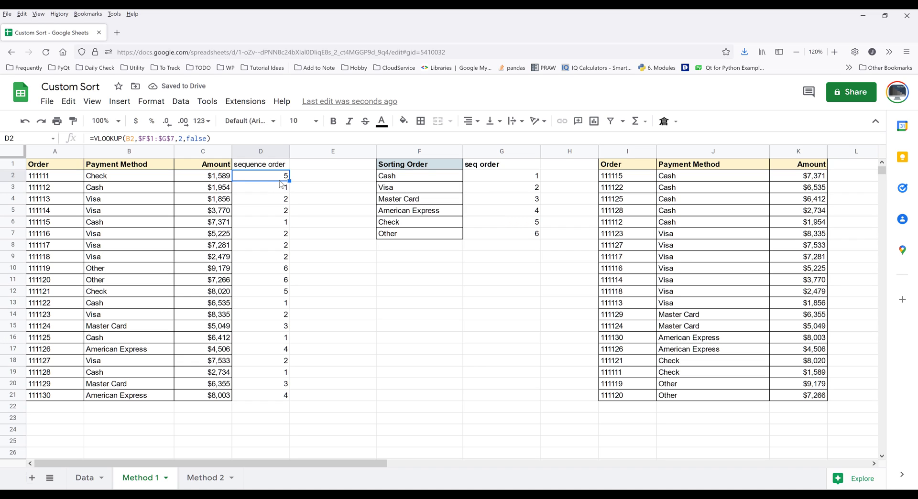
# Step: Sort A1:D21, with a header row, by sequence order A→Z, then Amount Z→A
pyautogui.click(276, 400)
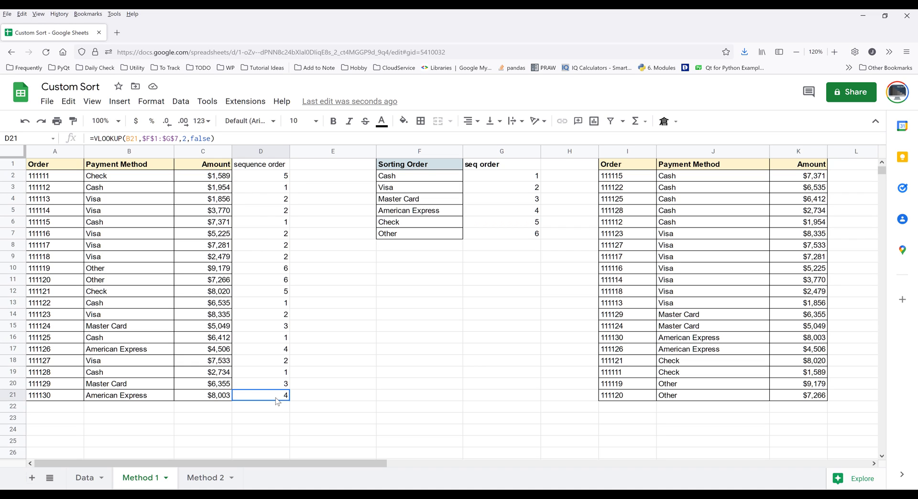
pyautogui.moveTo(276, 401); pyautogui.dragTo(43, 165)
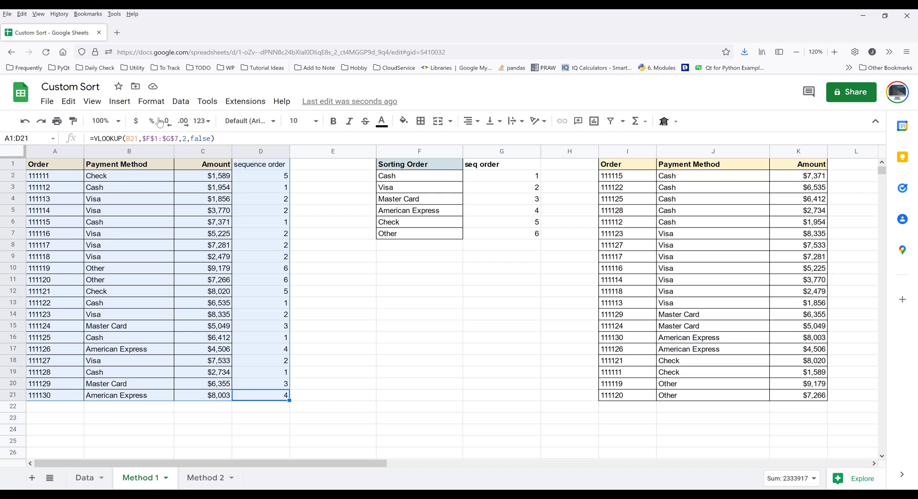
pyautogui.click(181, 101)
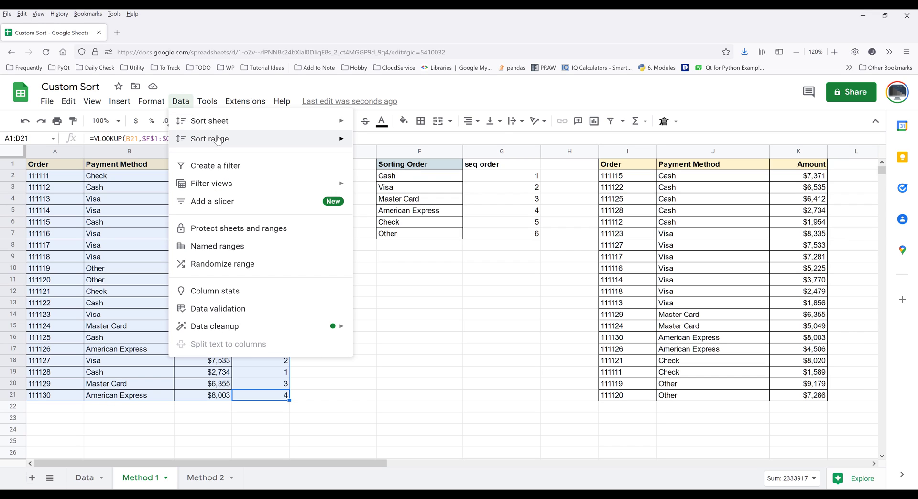
pyautogui.moveTo(254, 140)
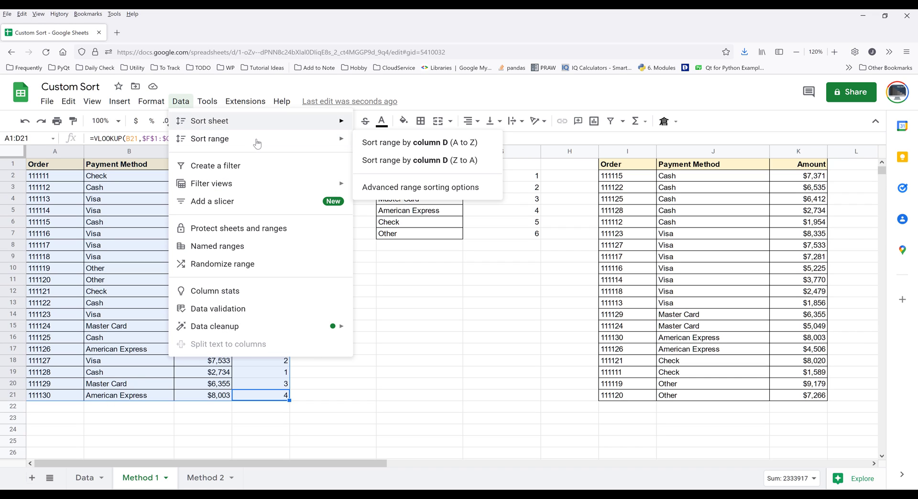
pyautogui.click(441, 195)
pyautogui.click(369, 241)
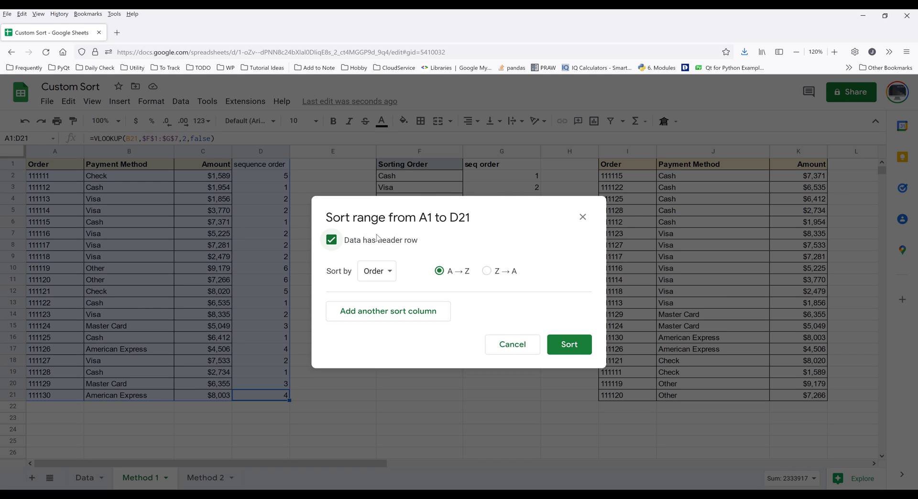
pyautogui.click(390, 271)
pyautogui.click(413, 330)
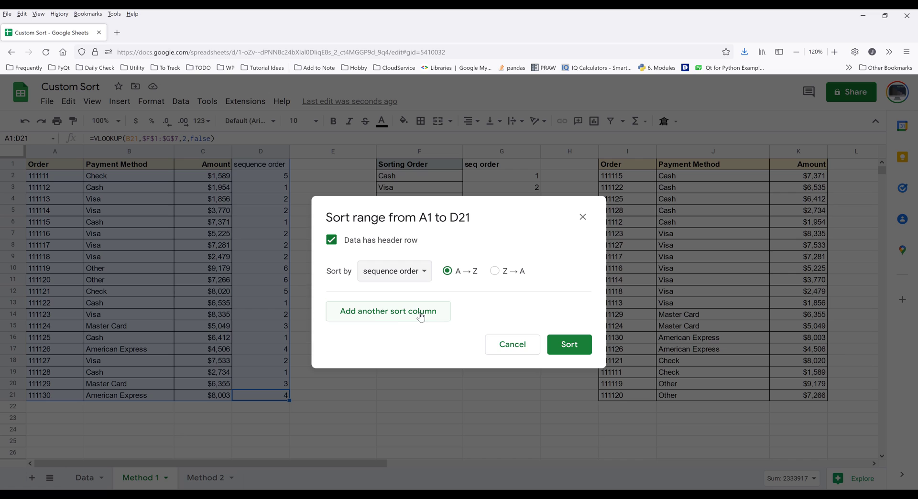
pyautogui.click(395, 311)
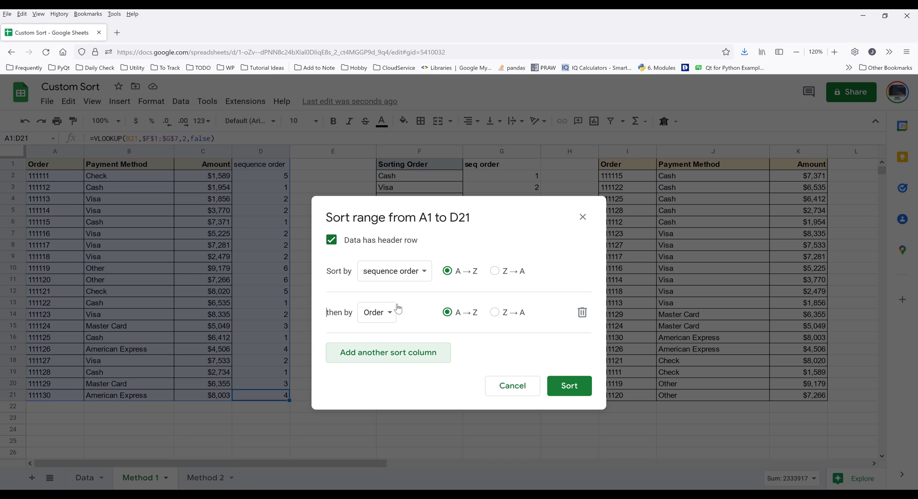
pyautogui.click(389, 314)
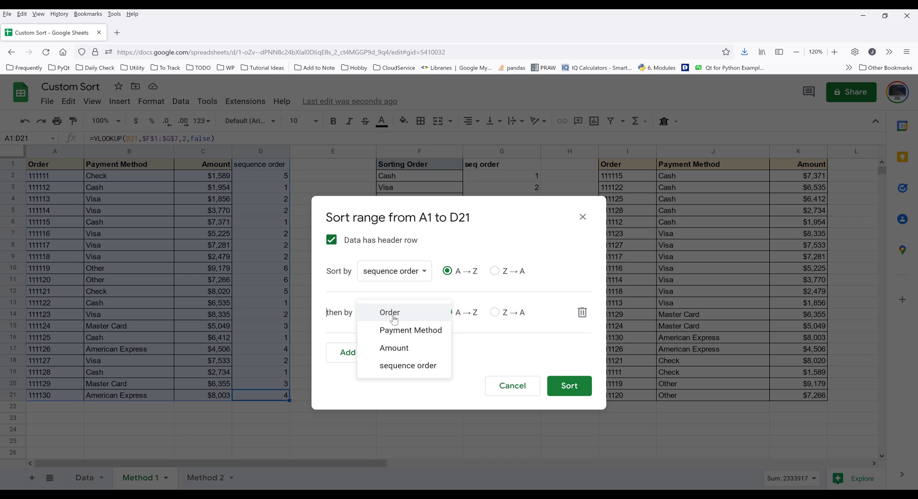
pyautogui.click(419, 348)
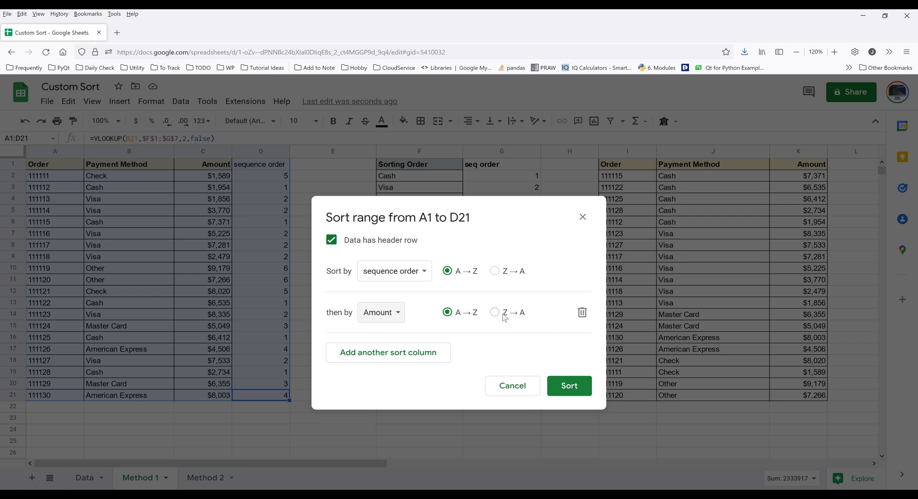
pyautogui.click(523, 315)
pyautogui.click(573, 386)
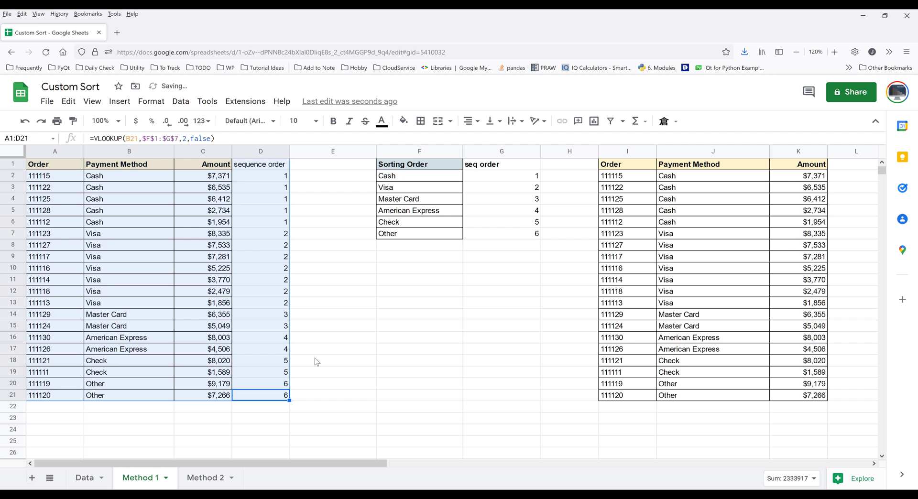
# Step: Review the sorted rows and amounts against the result table
pyautogui.click(311, 340)
pyautogui.moveTo(66, 177); pyautogui.dragTo(260, 394)
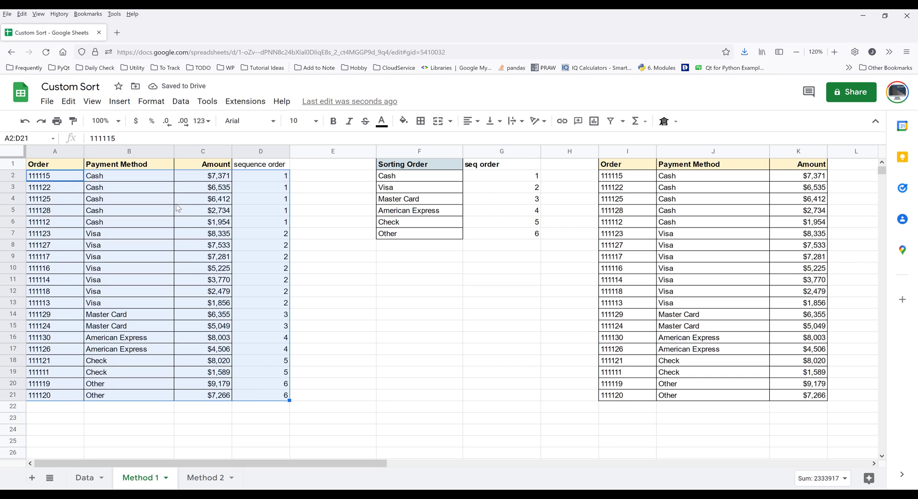
pyautogui.moveTo(223, 177); pyautogui.dragTo(201, 261)
pyautogui.moveTo(203, 395); pyautogui.dragTo(77, 192)
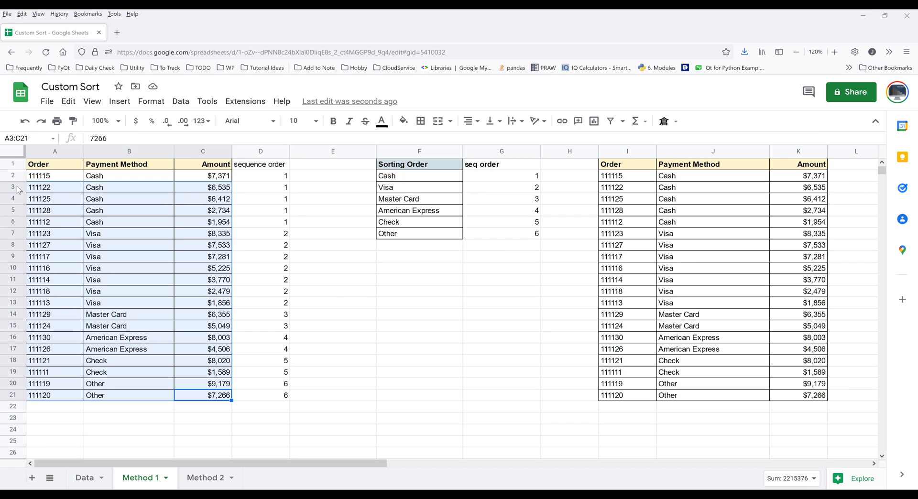
# Step: On the Method 2 sheet, enter =MATCH(B2:B21,E2:E7,false) in G2
pyautogui.click(214, 478)
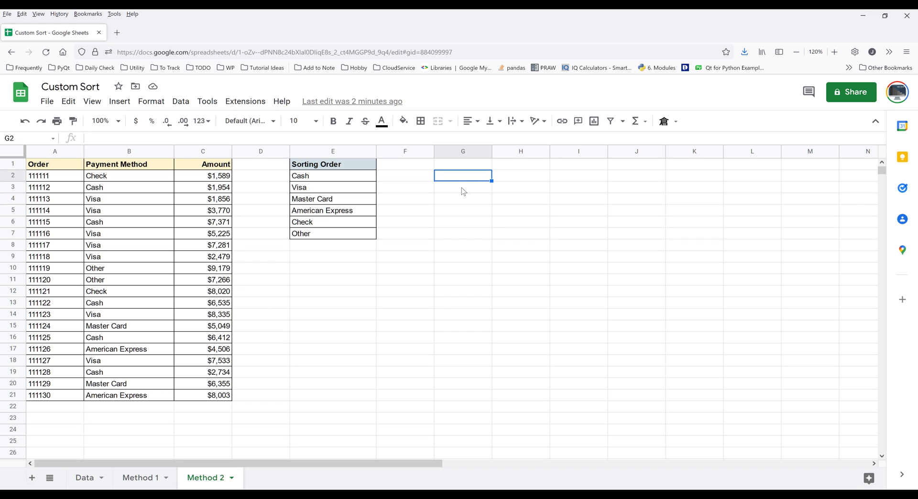
pyautogui.click(465, 167)
pyautogui.press('Down')
pyautogui.write('=match')
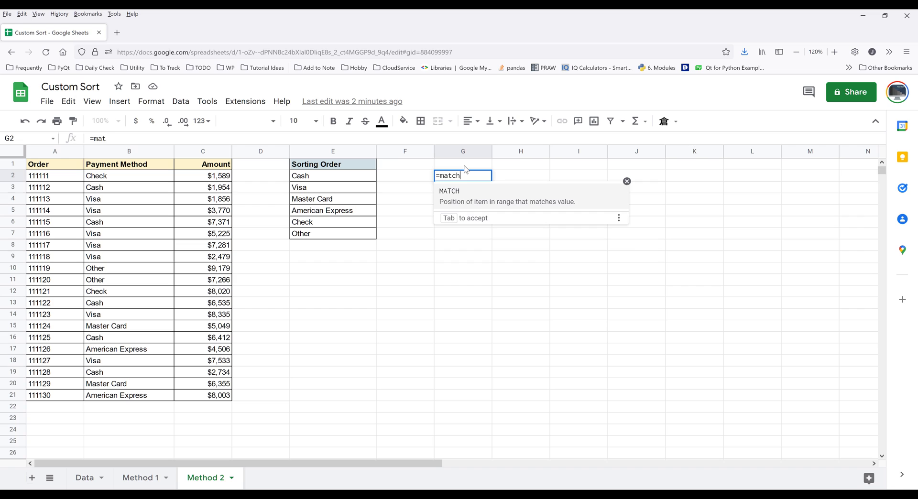
pyautogui.press('Tab')
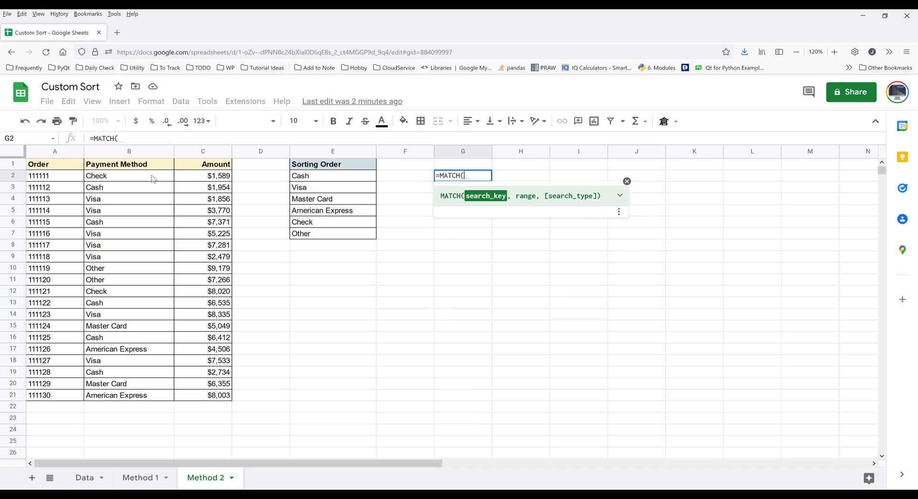
pyautogui.moveTo(152, 177); pyautogui.dragTo(144, 395)
pyautogui.write(',')
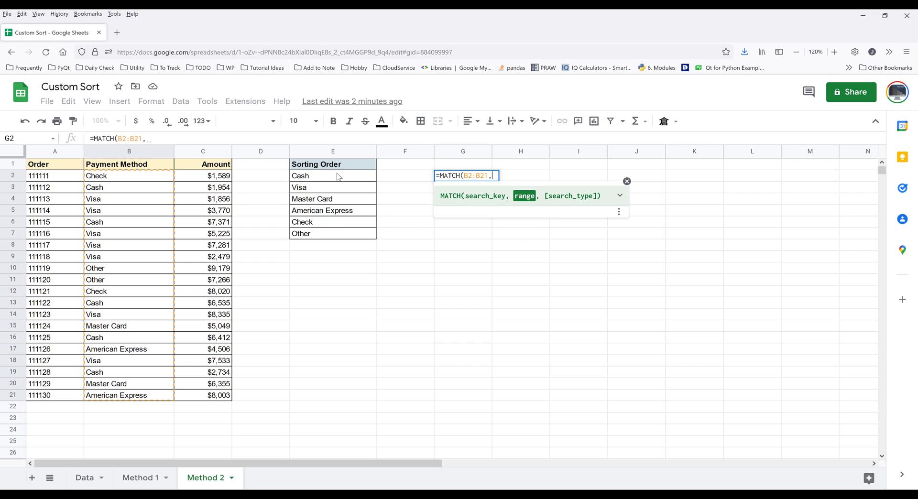
pyautogui.moveTo(337, 177); pyautogui.dragTo(343, 237)
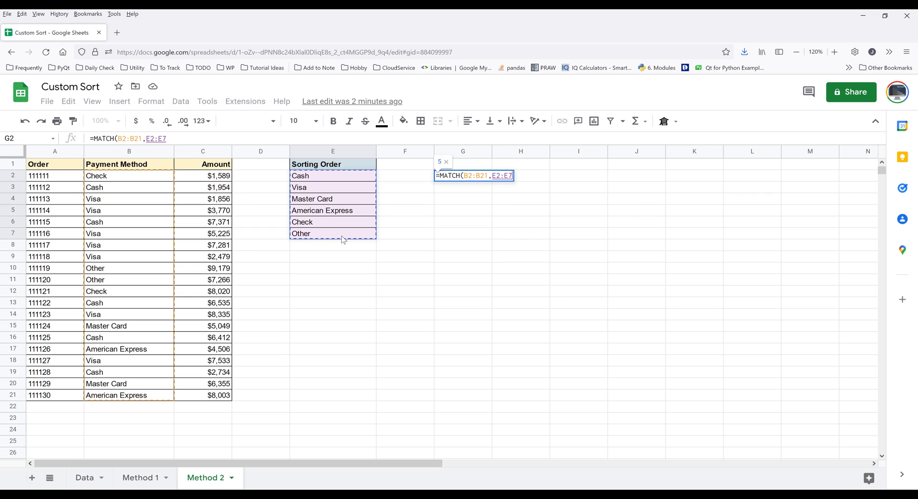
pyautogui.write(',')
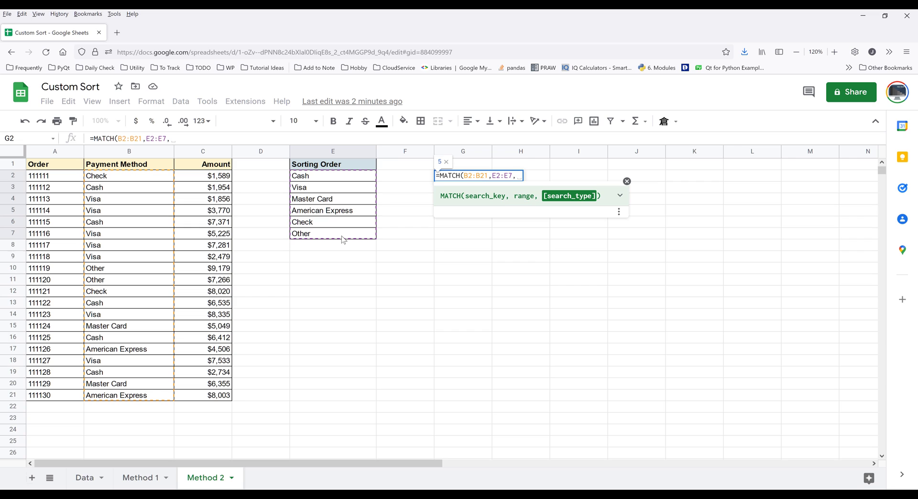
pyautogui.write('false')
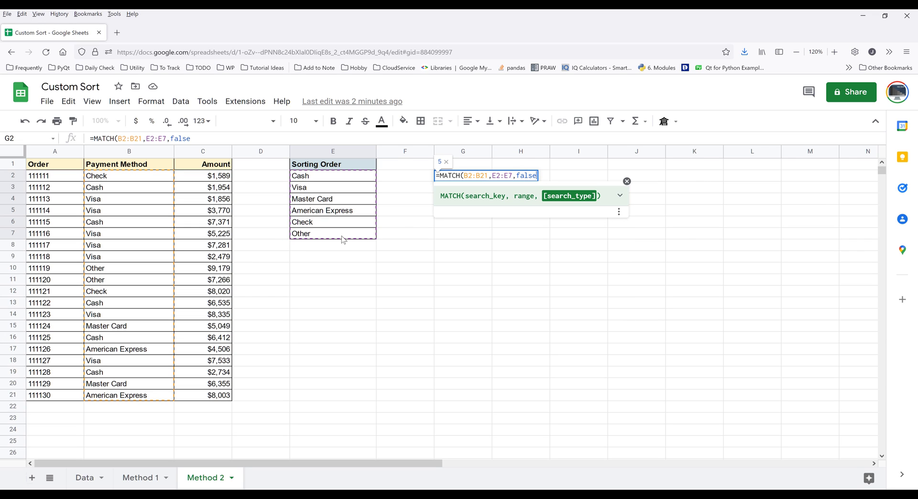
pyautogui.write(')')
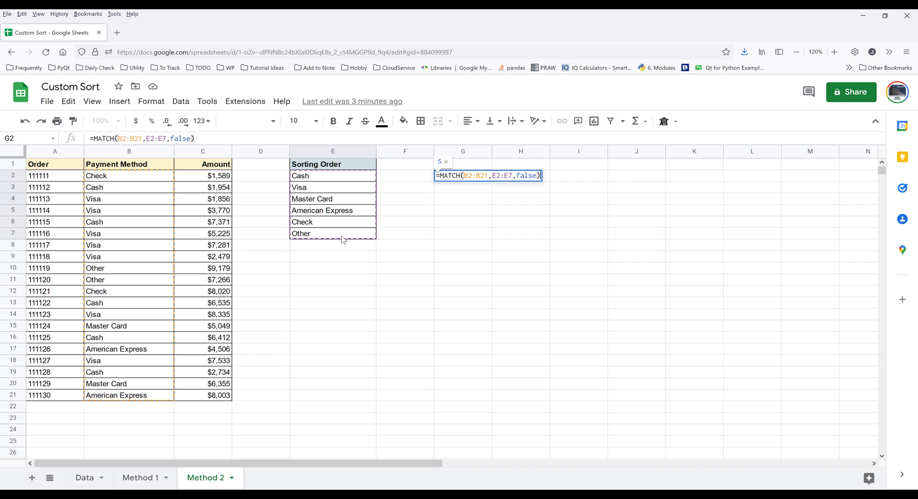
pyautogui.press('Return')
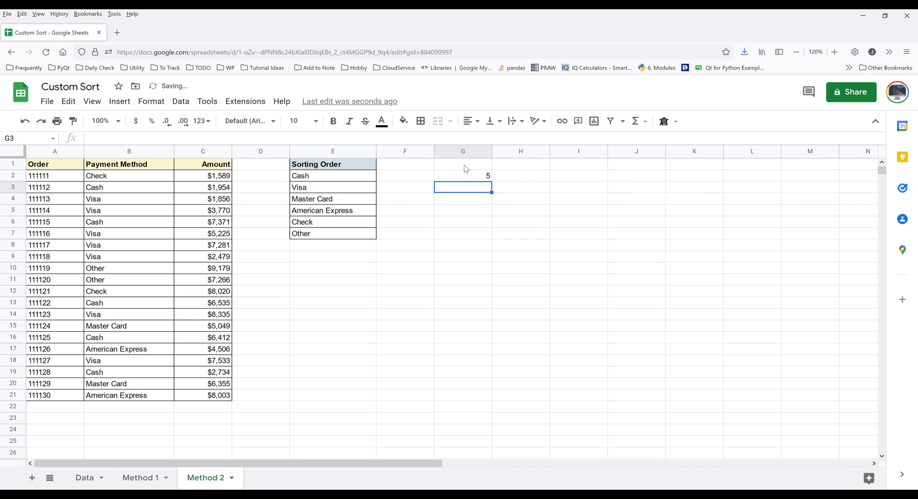
# Step: Begin wrapping G2's MATCH in a SORT formula with A1:C21 as the range
pyautogui.click(465, 173)
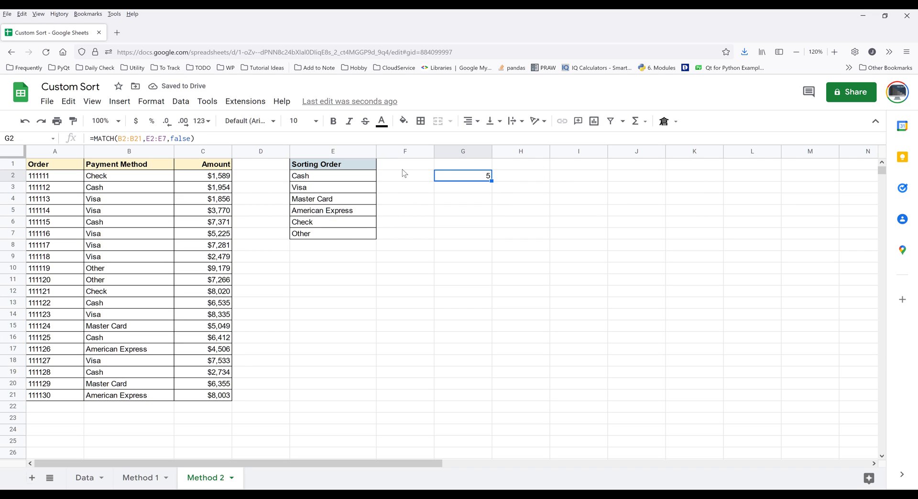
pyautogui.click(93, 138)
pyautogui.write('sort')
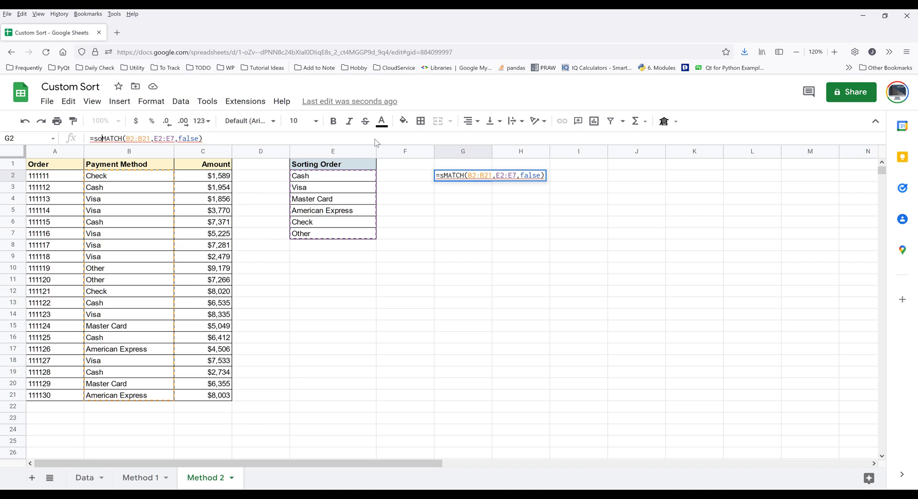
pyautogui.write('(')
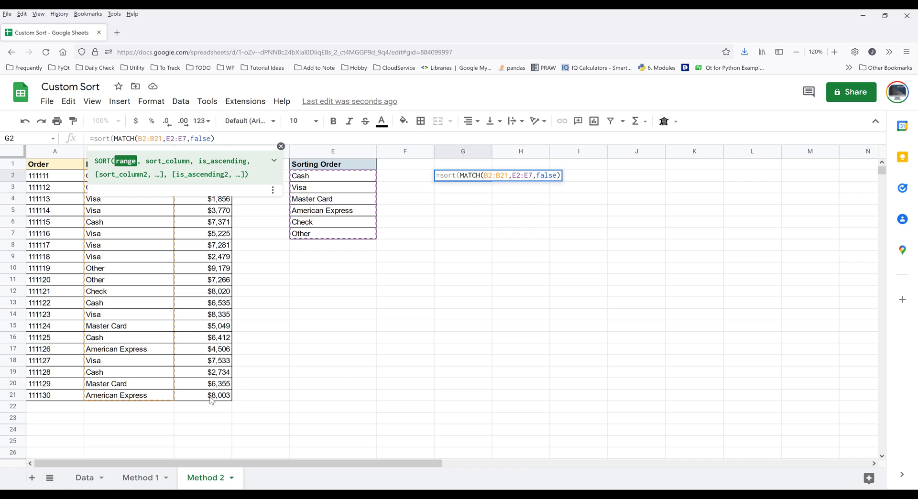
pyautogui.moveTo(211, 399); pyautogui.dragTo(66, 165)
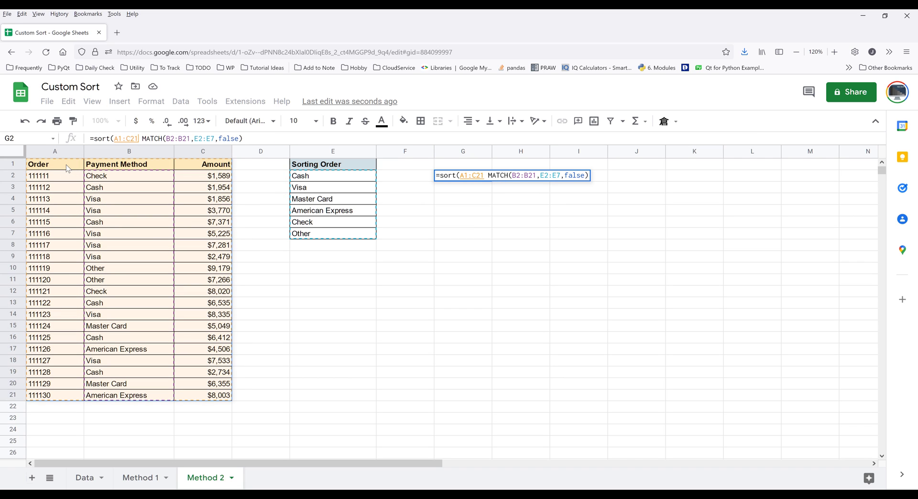
pyautogui.write(',')
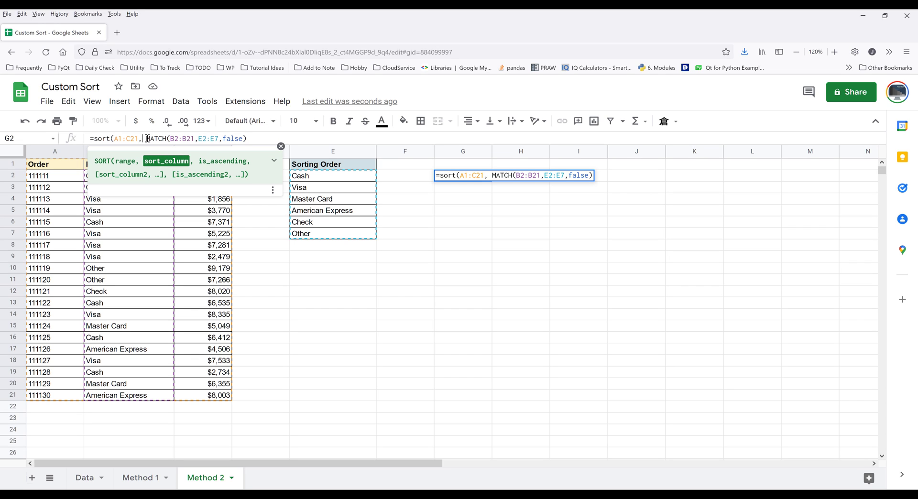
# Step: Finish the SORT: MATCH column ascending (true), then column 3 descending (false)
pyautogui.click(202, 140)
pyautogui.moveTo(146, 139); pyautogui.dragTo(247, 140)
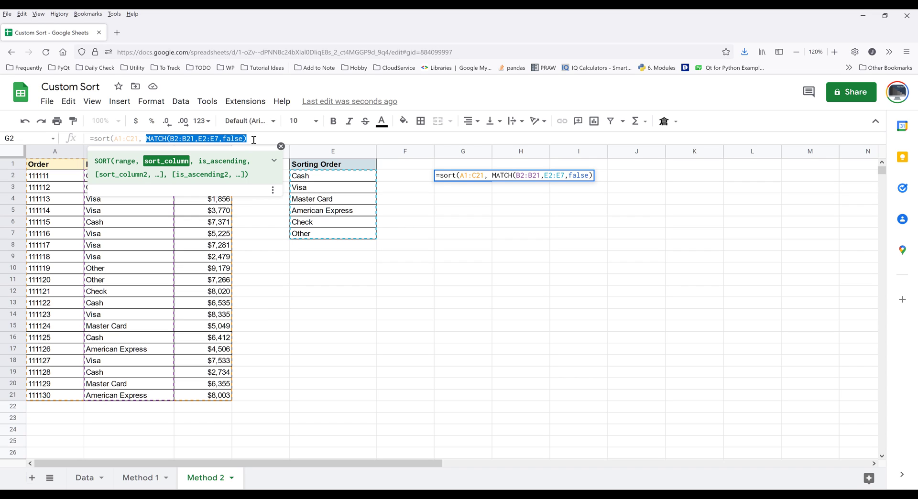
pyautogui.click(254, 139)
pyautogui.write(',')
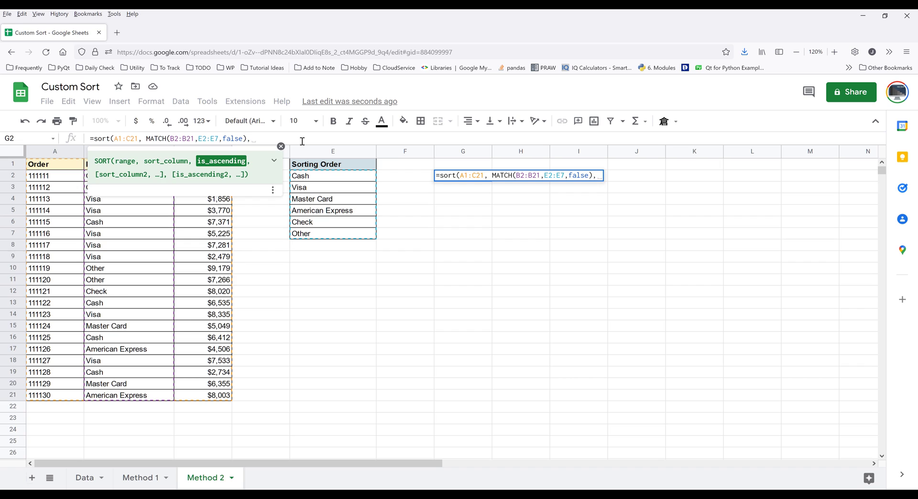
pyautogui.write('true,')
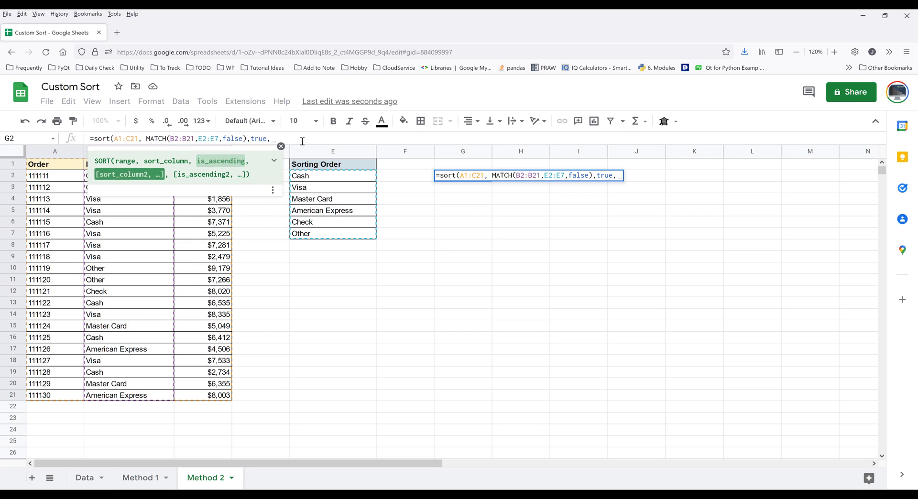
pyautogui.click(247, 139)
pyautogui.moveTo(247, 138); pyautogui.dragTo(145, 138)
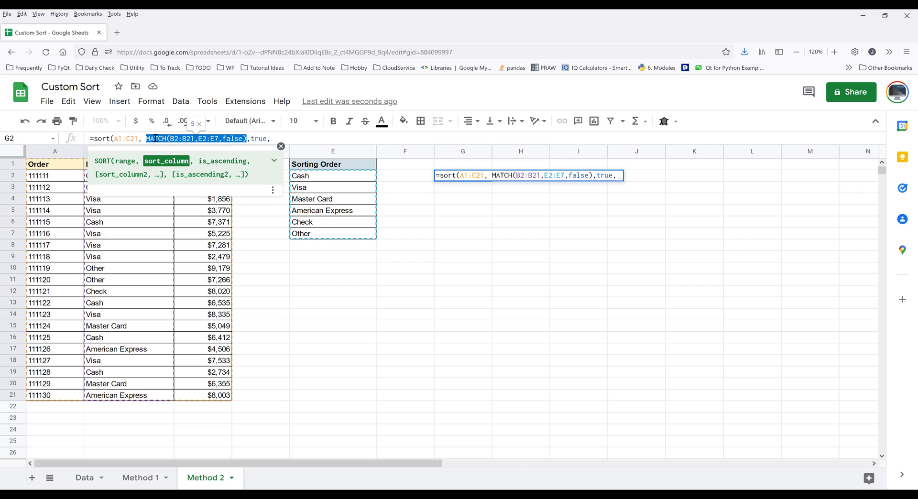
pyautogui.click(309, 139)
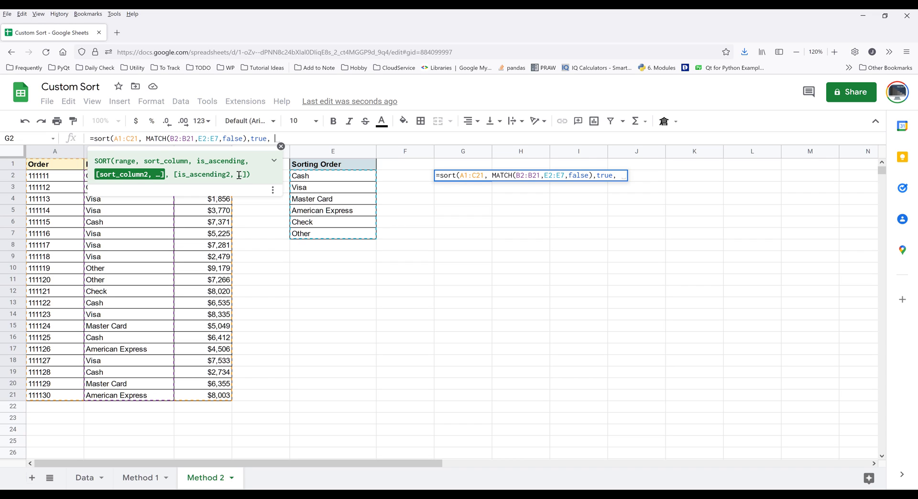
pyautogui.write('3,')
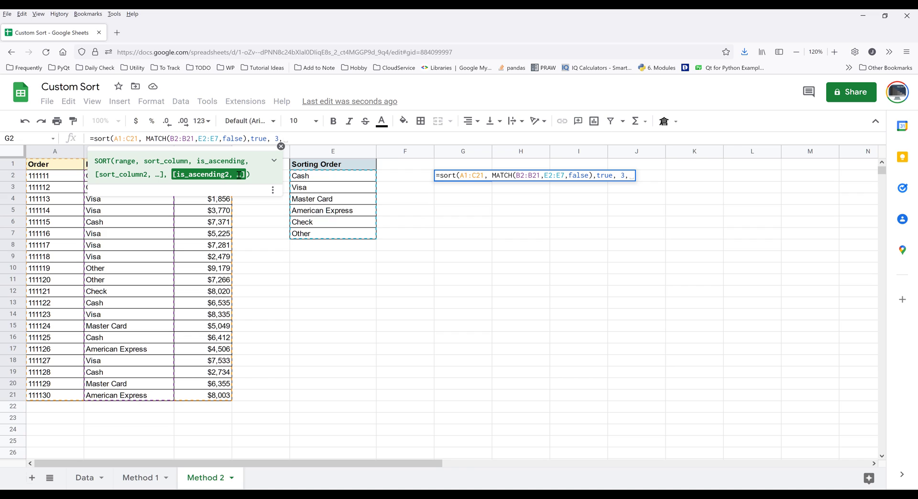
pyautogui.write(' false')
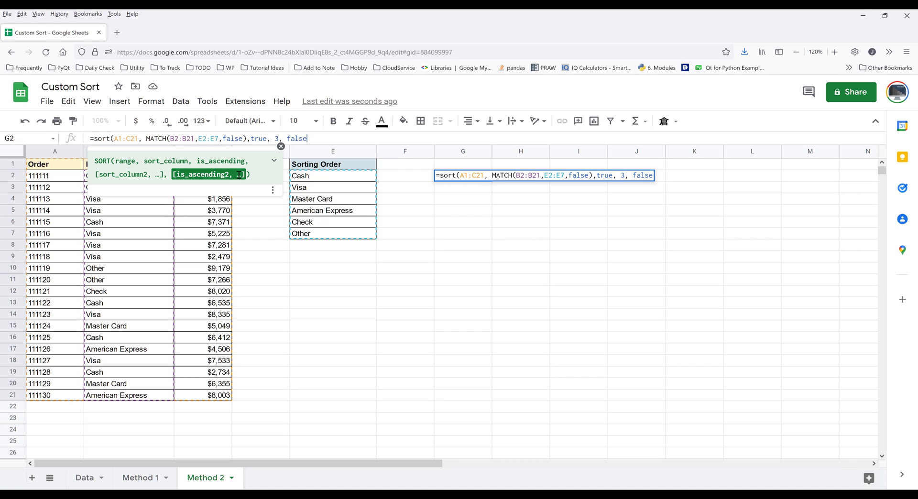
pyautogui.write(')')
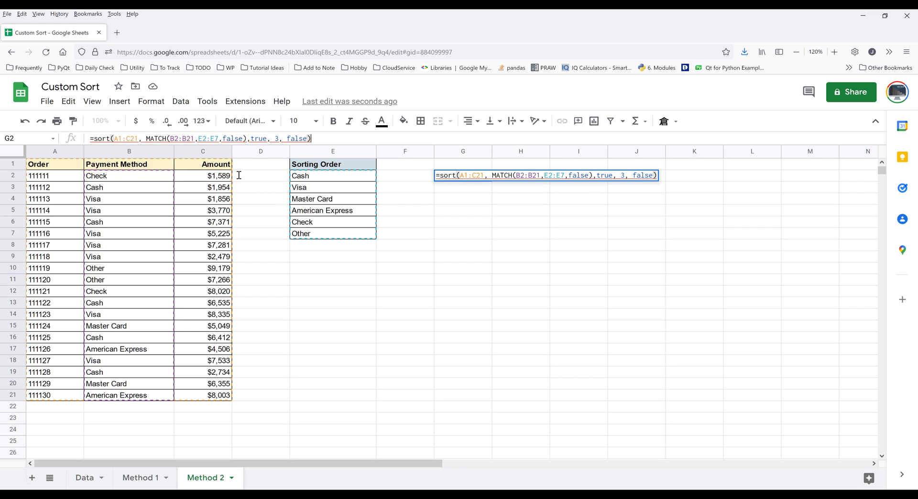
pyautogui.press('Return')
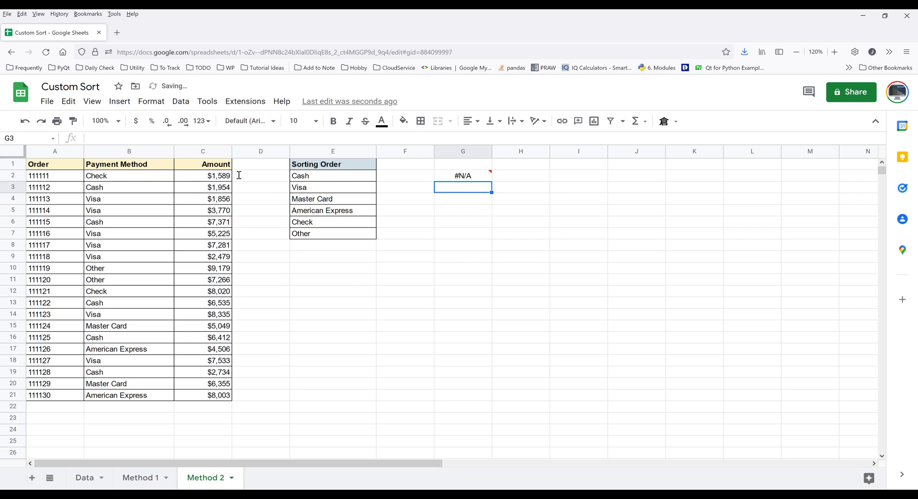
# Step: Change the SORT range in G2 from A1:C21 to A2:C21 to clear the #N/A
pyautogui.click(478, 179)
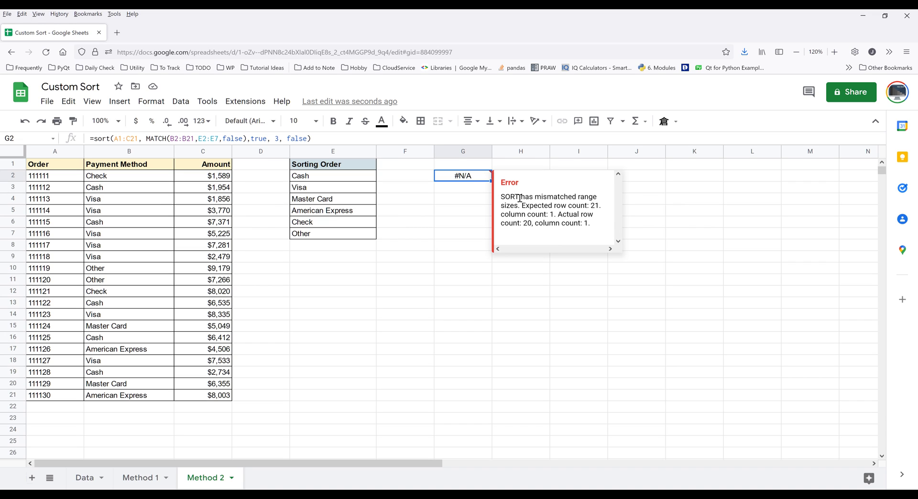
pyautogui.click(131, 139)
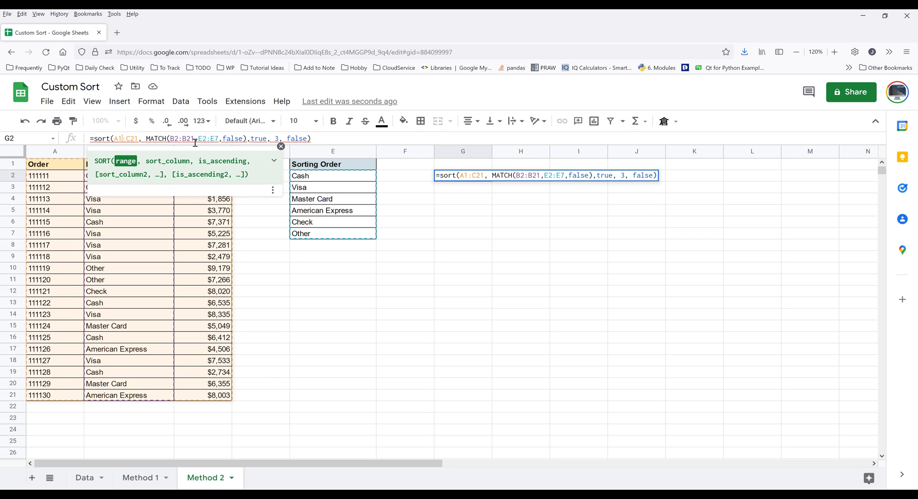
pyautogui.press('BackSpace')
pyautogui.write('2')
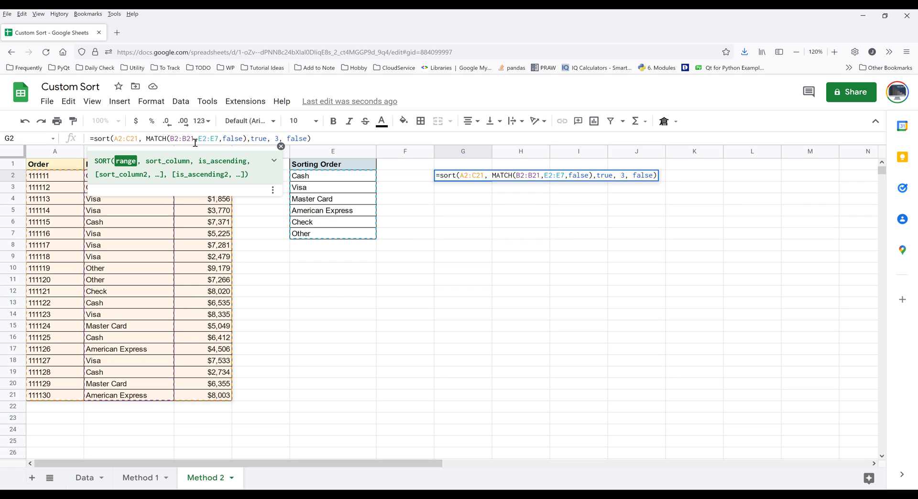
pyautogui.press('Return')
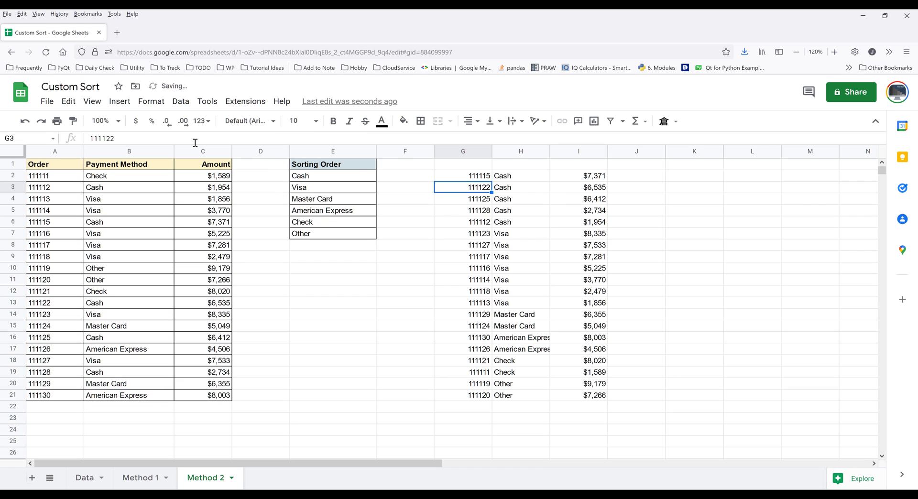
pyautogui.click(456, 175)
# Step: Copy the Order, Payment Method and Amount headers from A1:C1 into G1:I1
pyautogui.moveTo(463, 176)
pyautogui.mouseDown()
pyautogui.moveTo(579, 354)
pyautogui.moveTo(593, 395)
pyautogui.mouseUp()
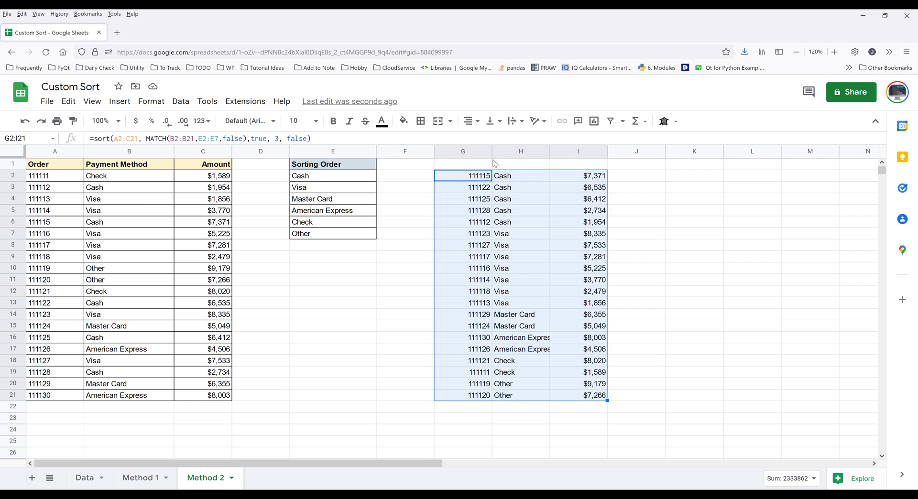
pyautogui.moveTo(78, 165); pyautogui.dragTo(227, 165)
pyautogui.hotkey('ctrl', 'c')
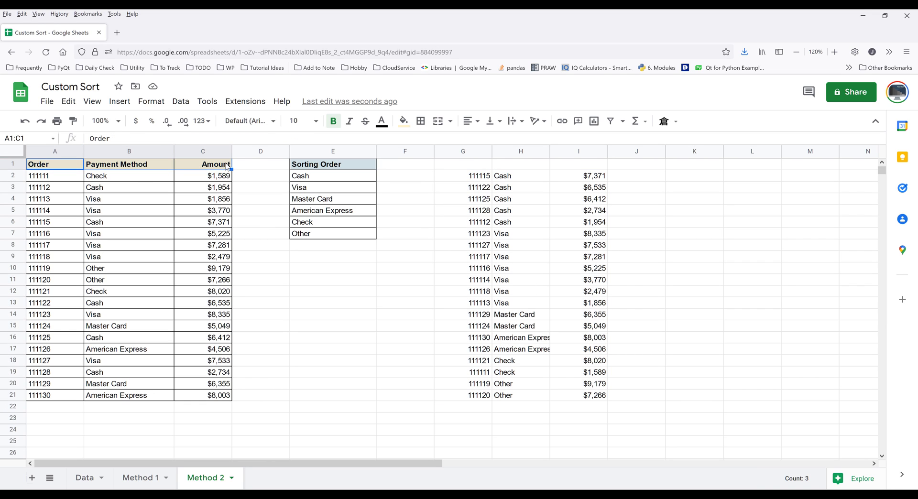
pyautogui.click(452, 166)
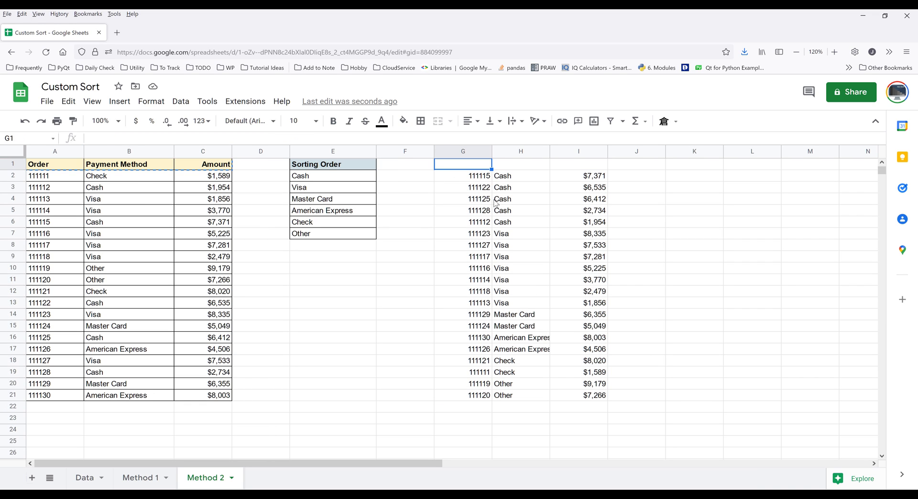
pyautogui.hotkey('ctrl', 'v')
# Step: Apply all borders to the sorted table G1:I21
pyautogui.keyDown('shift'); pyautogui.click(596, 395); pyautogui.keyUp('shift')
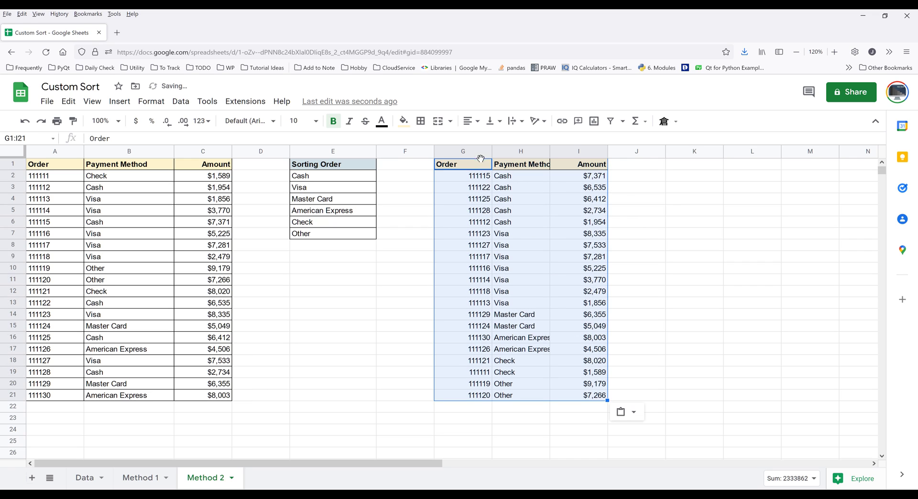
pyautogui.click(421, 122)
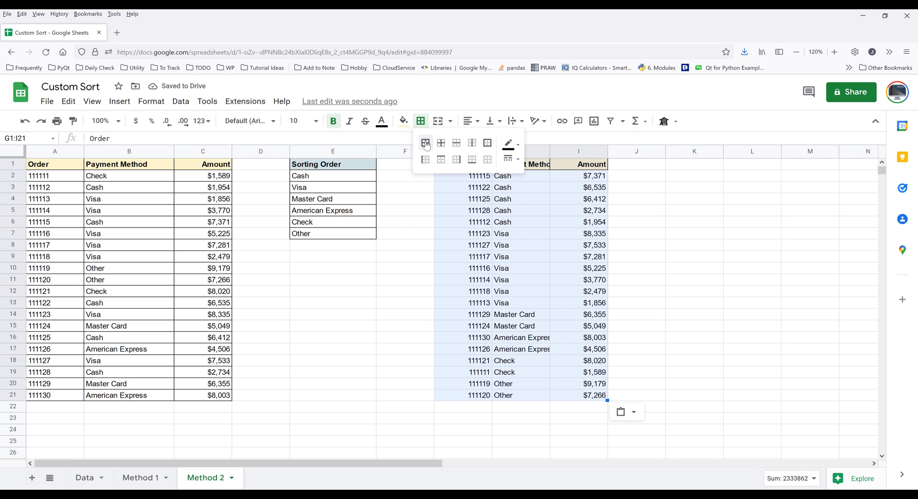
pyautogui.click(425, 142)
pyautogui.click(522, 303)
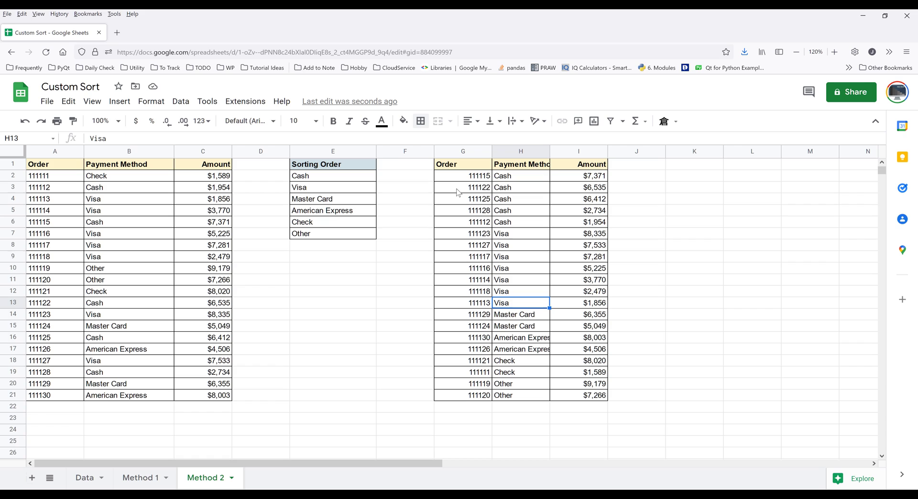